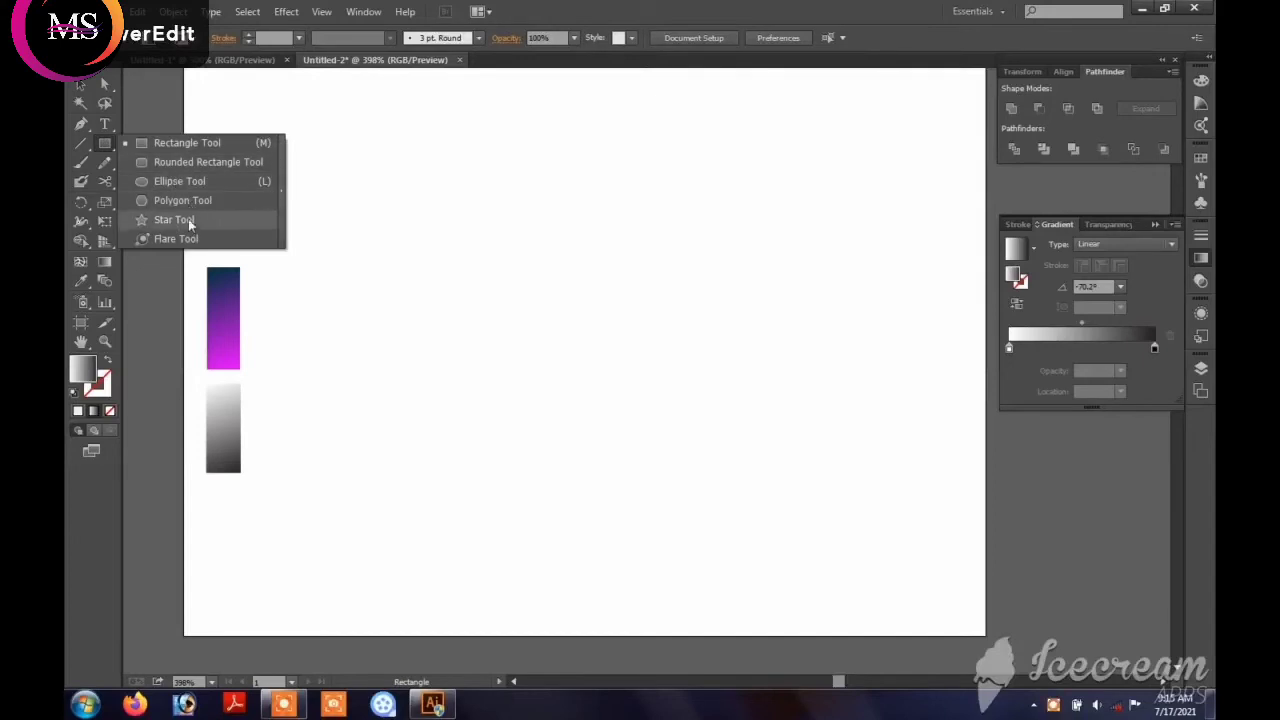
Step: Draw a gradient-filled five-pointed star about 2.04 in wide and 1.94 in high, and shift it slightly down on the artboard
{"action": "left_click", "coordinate": [186, 219]}
{"action": "left_click_drag", "start_coordinate": [550, 310], "coordinate": [724, 482]}
{"action": "key", "text": "v"}
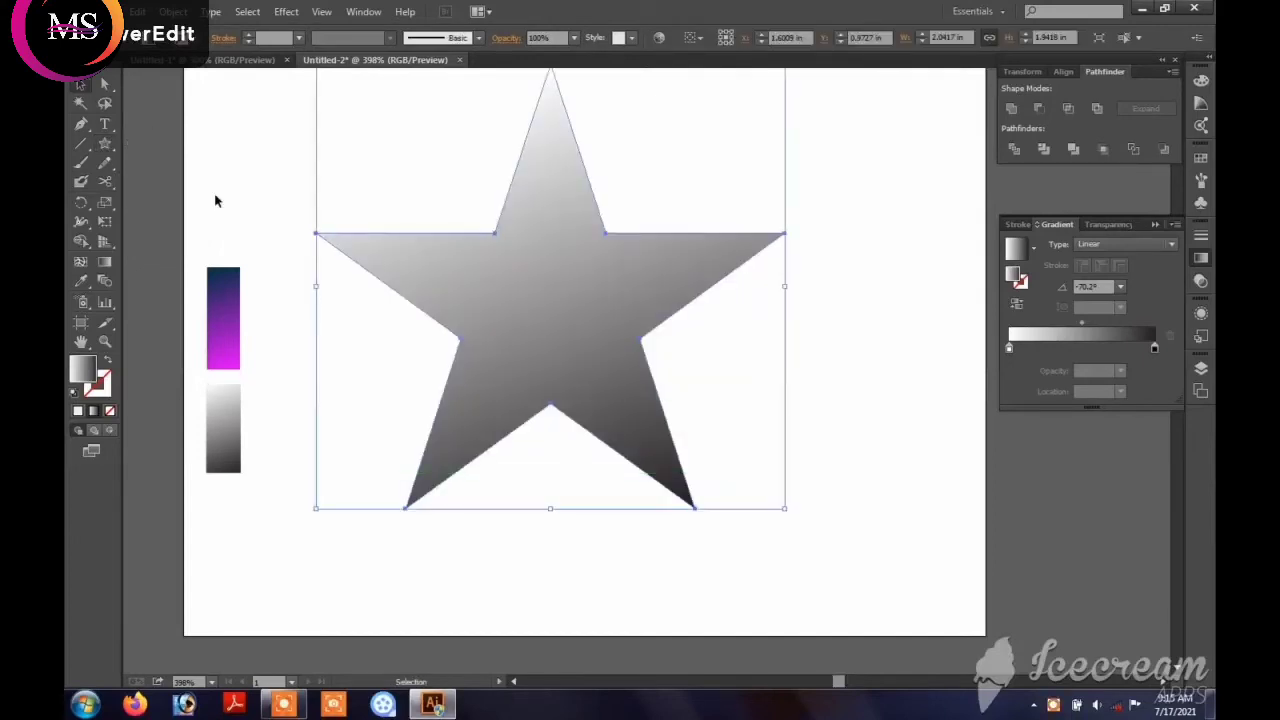
{"action": "left_click_drag", "start_coordinate": [497, 308], "coordinate": [497, 333]}
{"action": "left_click", "coordinate": [225, 141]}
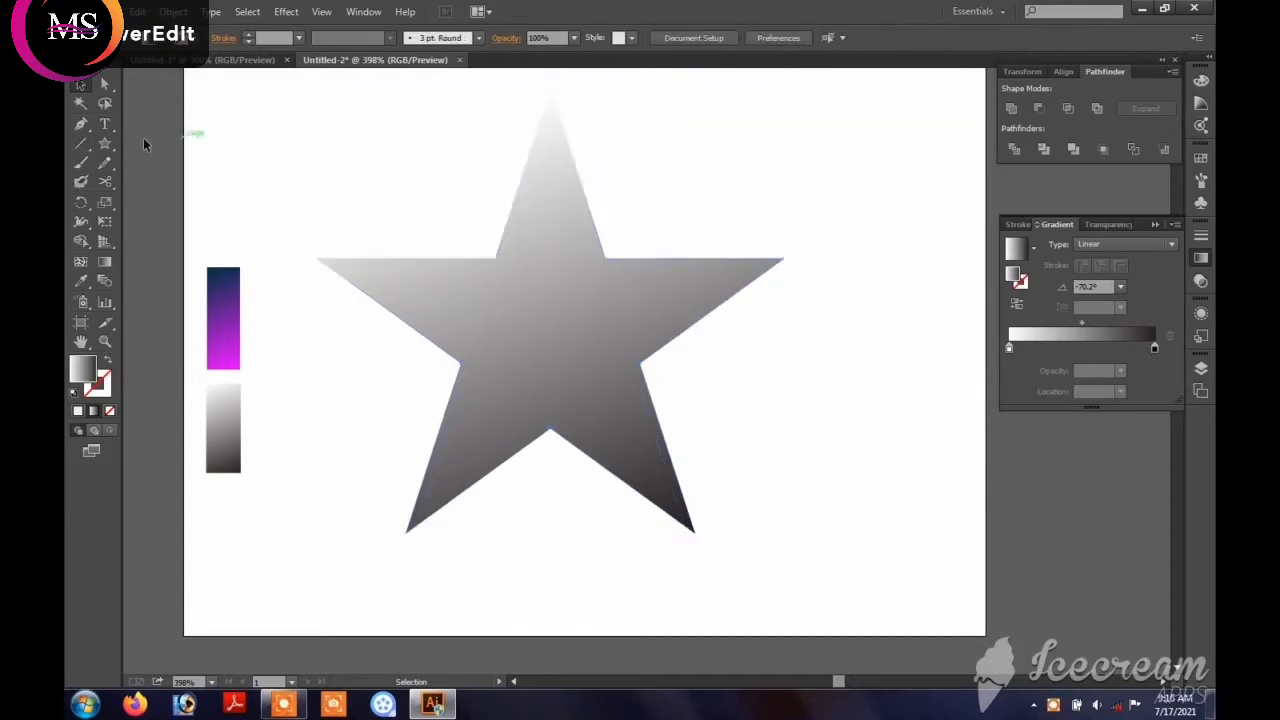
Step: Draw a thin triangular facet along the upper edge of the star's left arm with the Pen tool
{"action": "left_click", "coordinate": [315, 258]}
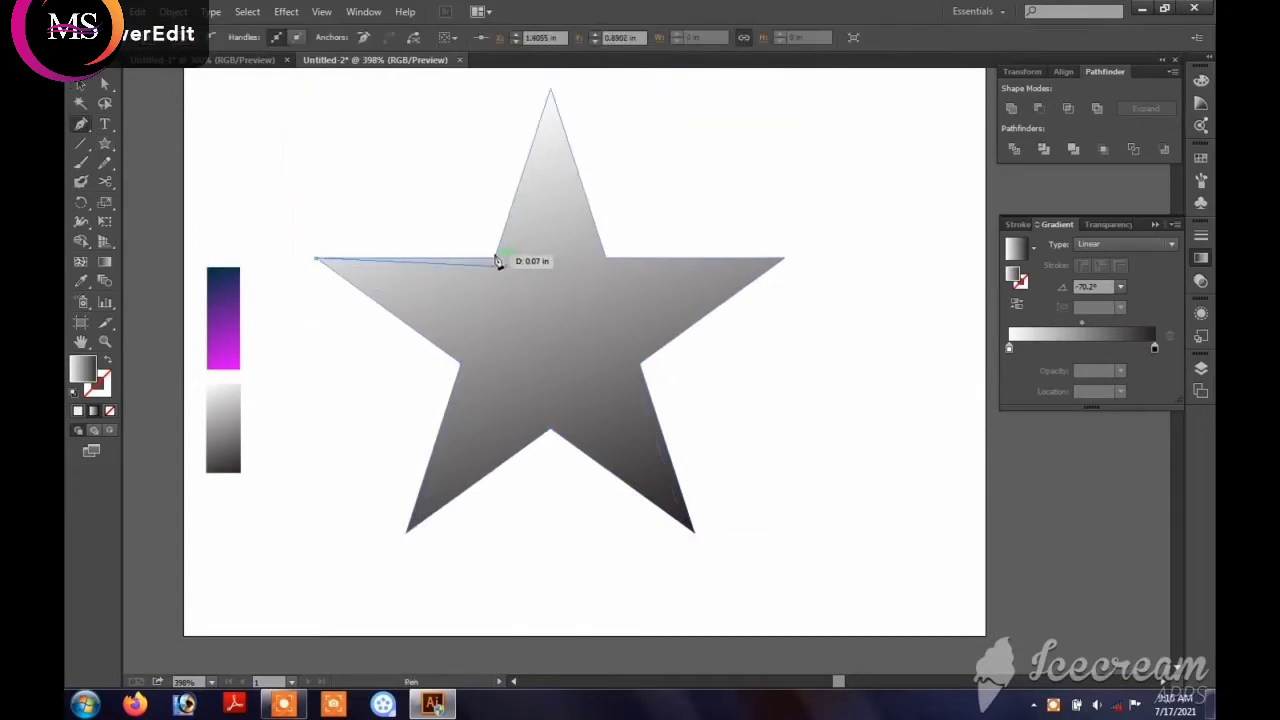
{"action": "left_click", "coordinate": [491, 261]}
{"action": "left_click", "coordinate": [81, 85]}
{"action": "left_click", "coordinate": [237, 166]}
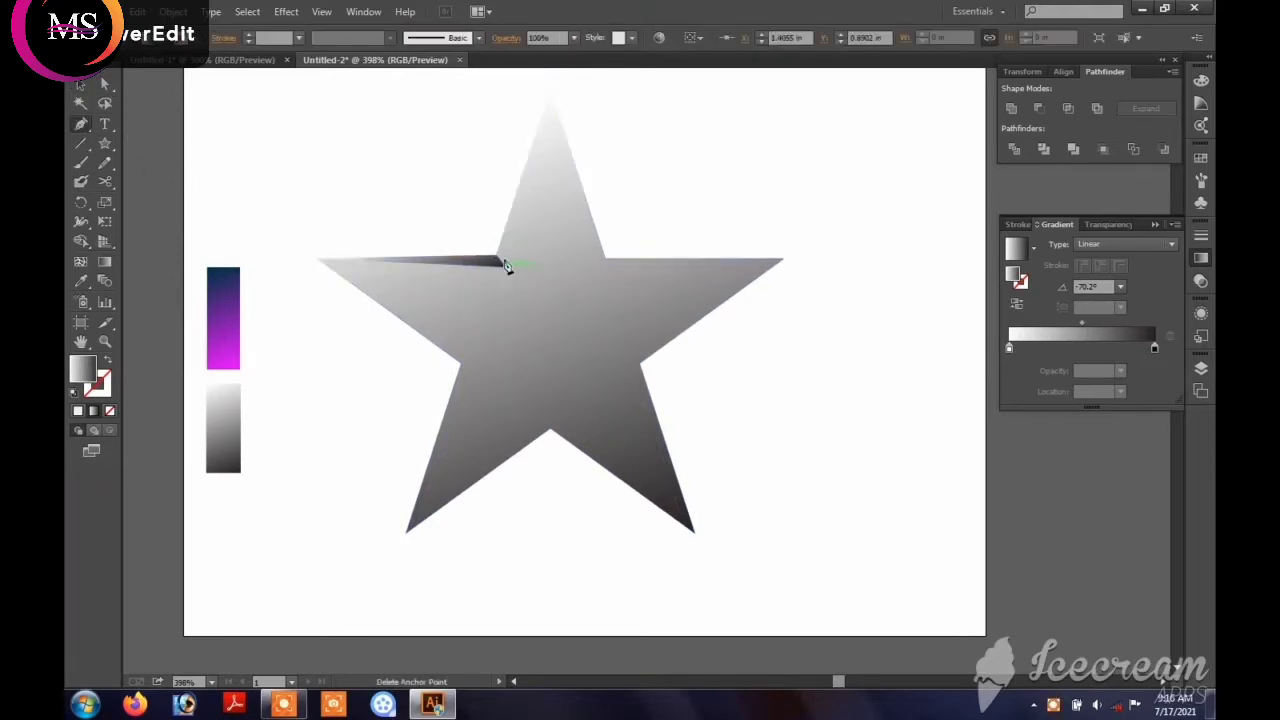
{"action": "key", "text": "ctrl+z"}
{"action": "key", "text": "ctrl+z"}
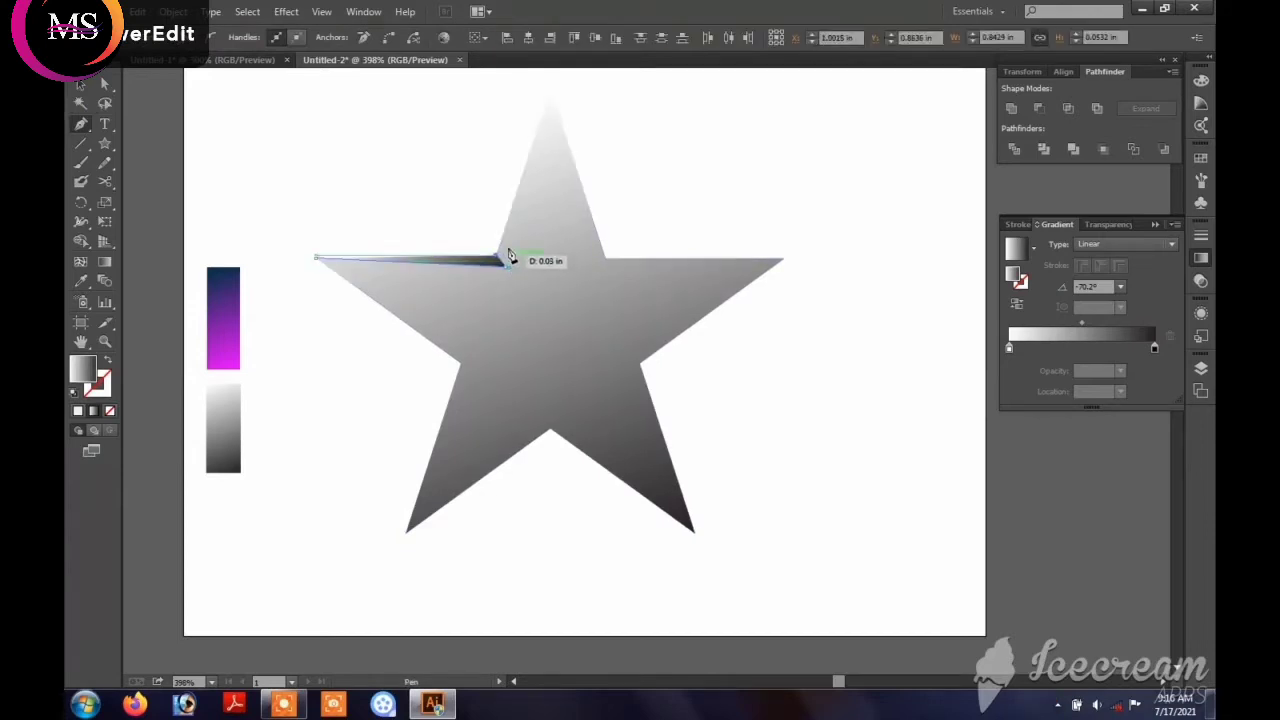
Step: Draw a thin triangular facet along the left edge of the star's top arm and deselect it
{"action": "left_click", "coordinate": [551, 92]}
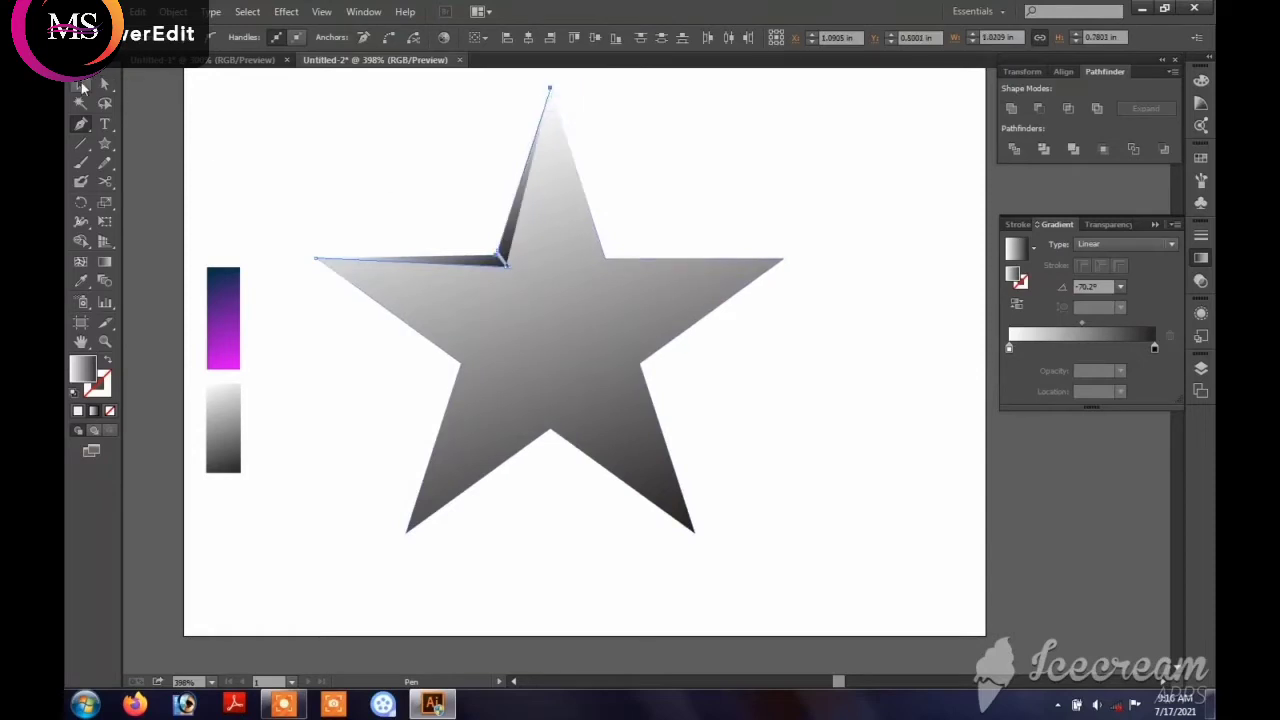
{"action": "left_click", "coordinate": [81, 84]}
{"action": "left_click", "coordinate": [179, 146]}
Step: Draw a thin triangular facet along the outer edge of the star's lower-left arm with the Pen tool
{"action": "left_click", "coordinate": [81, 125]}
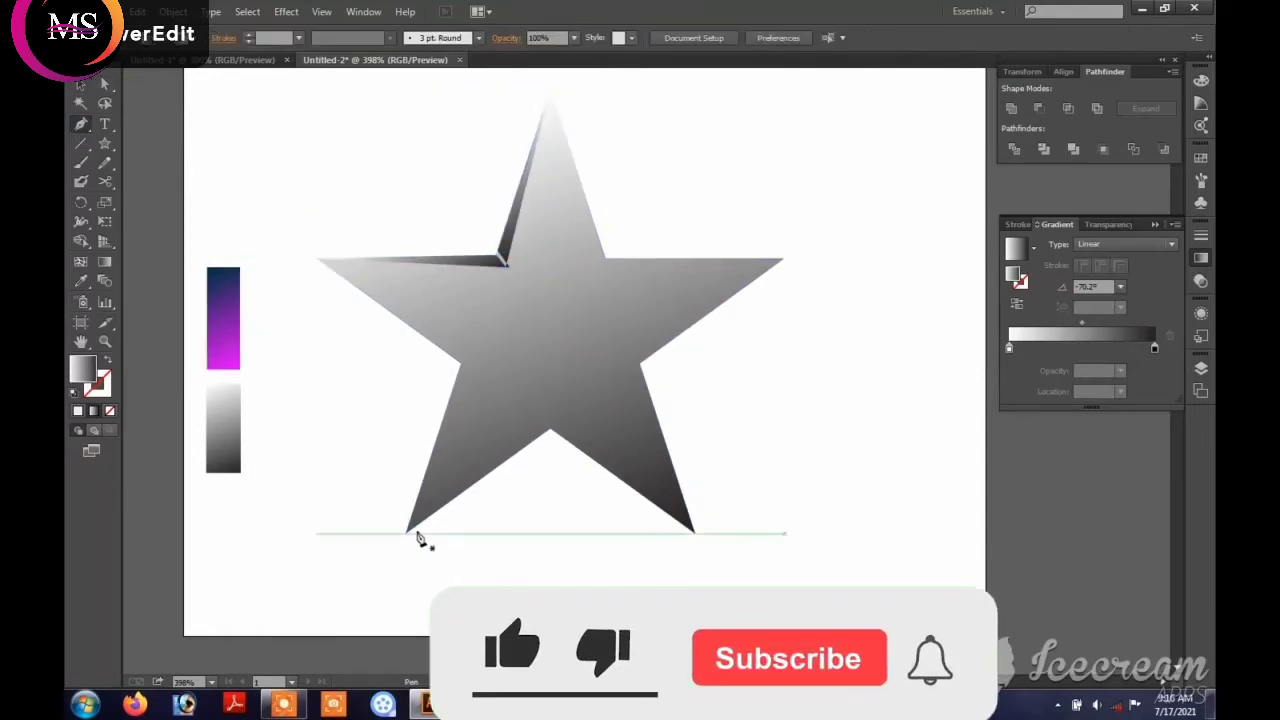
{"action": "left_click", "coordinate": [406, 531]}
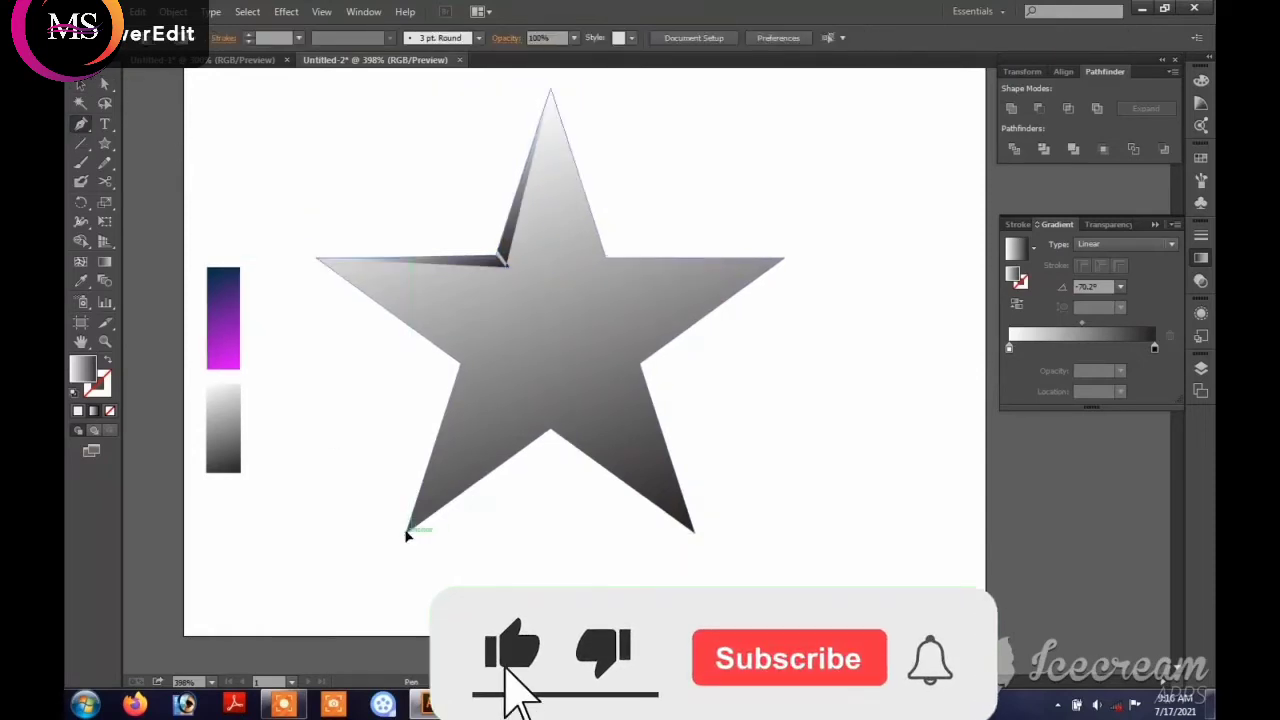
{"action": "left_click", "coordinate": [466, 364]}
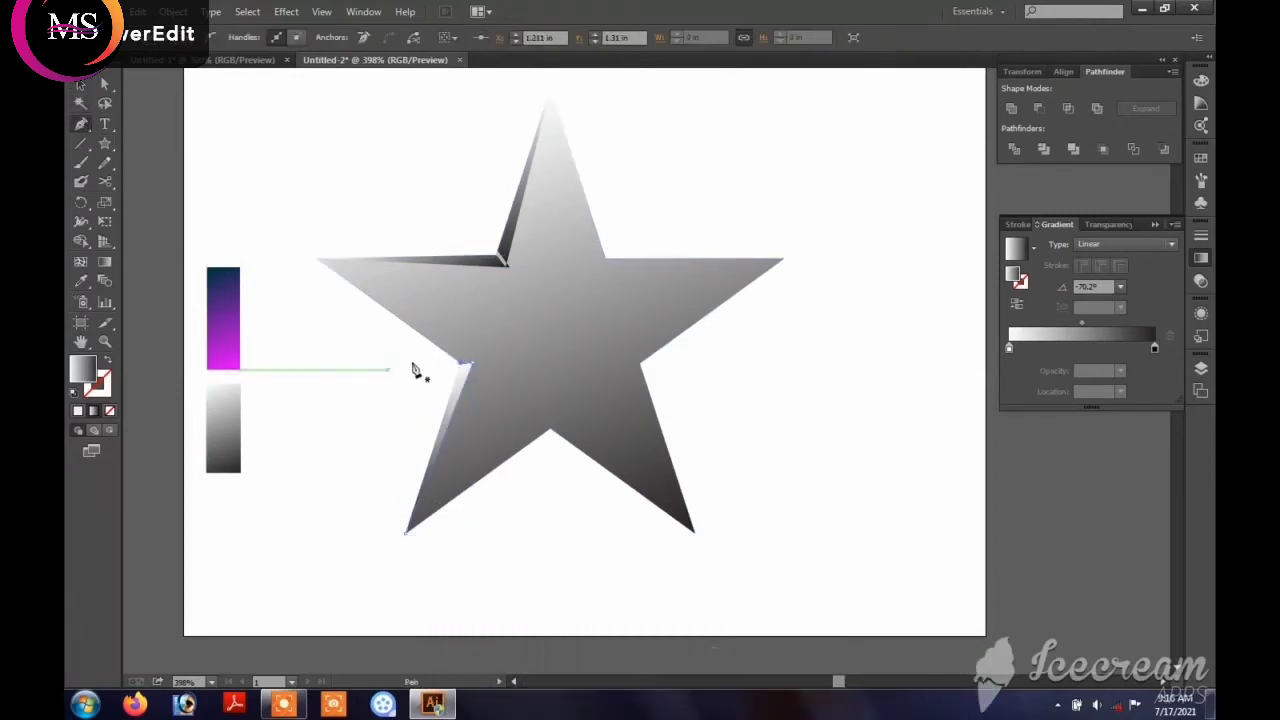
Step: Try to draw a triangular facet along the lower edge of the star's left arm
{"action": "left_click", "coordinate": [320, 259]}
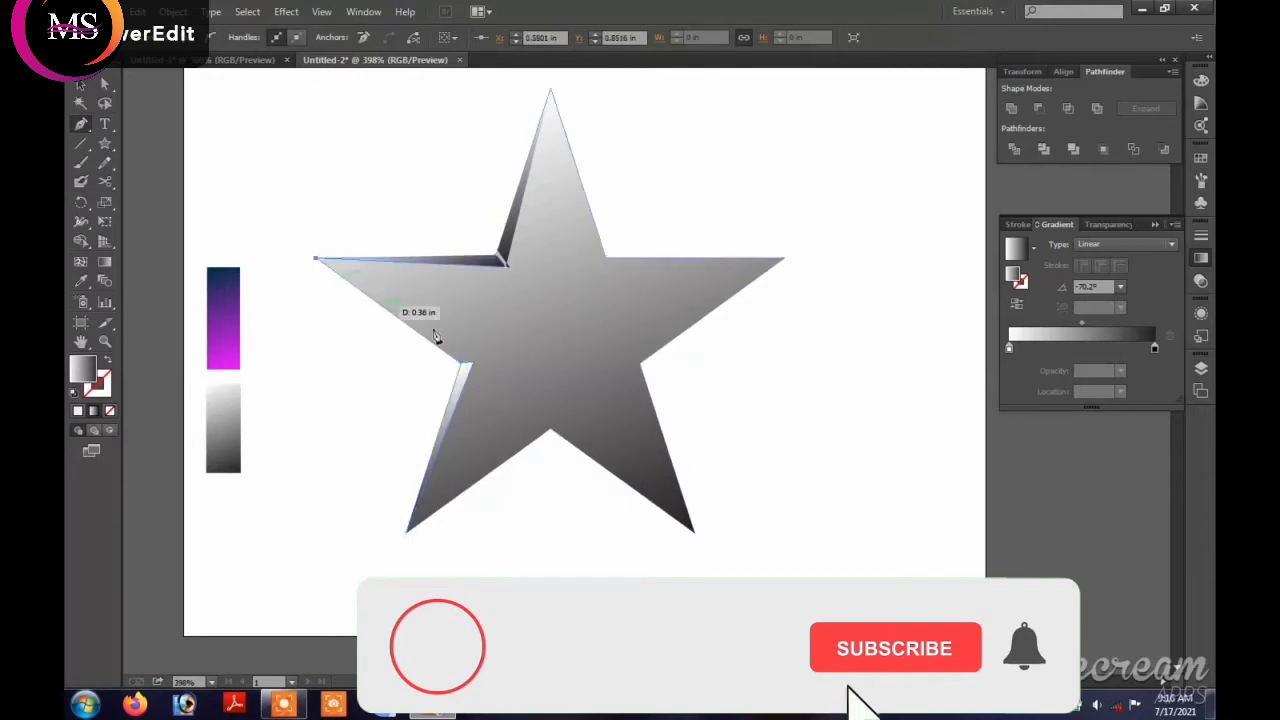
{"action": "left_click", "coordinate": [473, 361]}
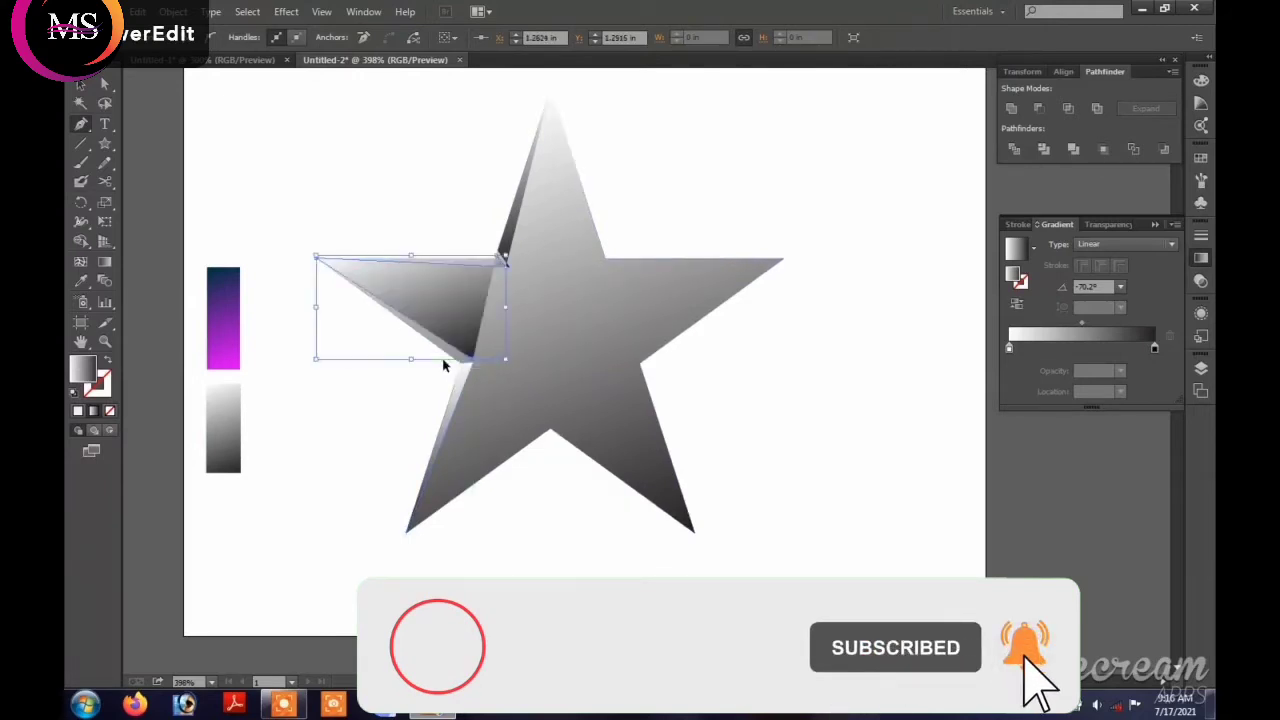
{"action": "key", "text": "ctrl+z"}
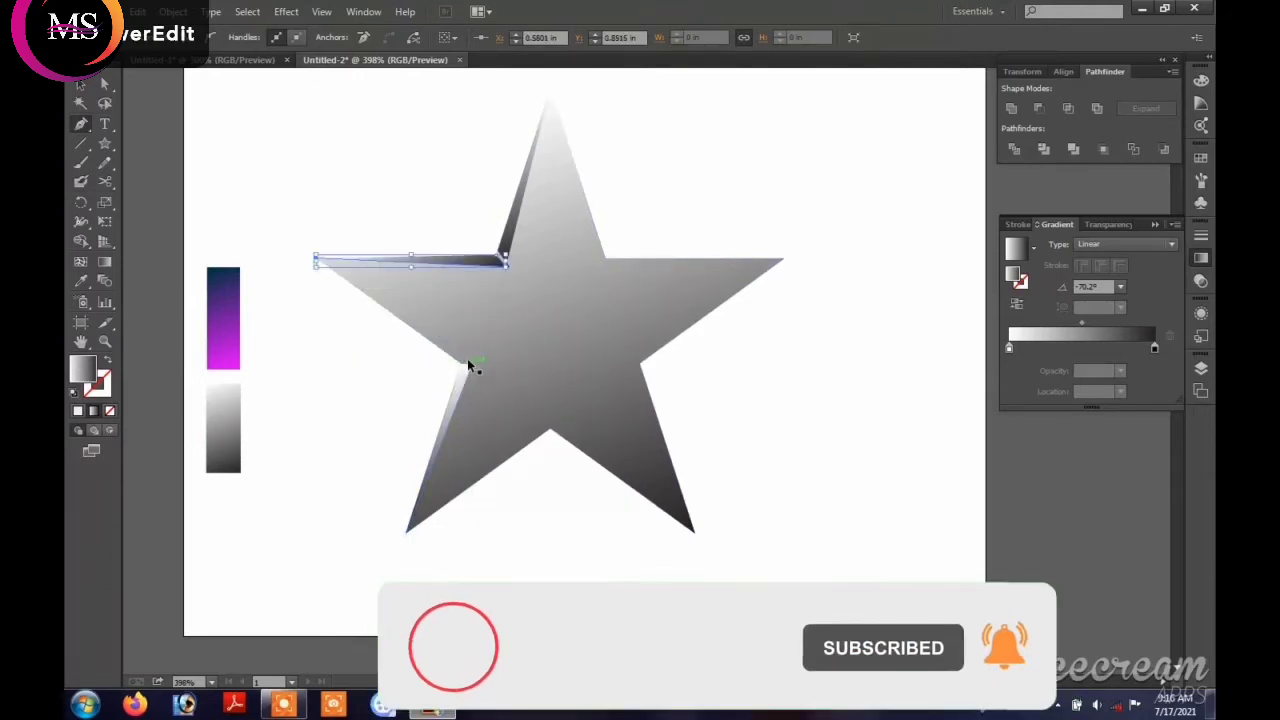
{"action": "left_click", "coordinate": [467, 360]}
{"action": "left_click", "coordinate": [472, 360]}
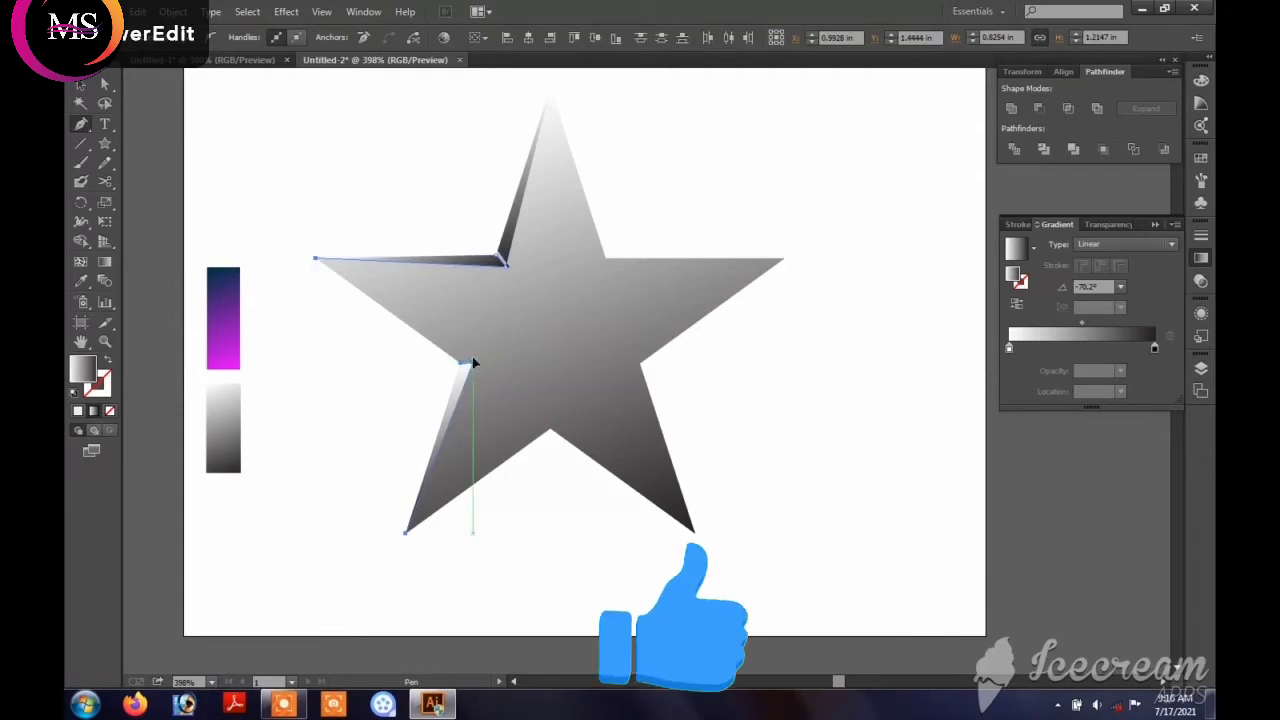
{"action": "left_click", "coordinate": [320, 264]}
{"action": "key", "text": "ctrl+z"}
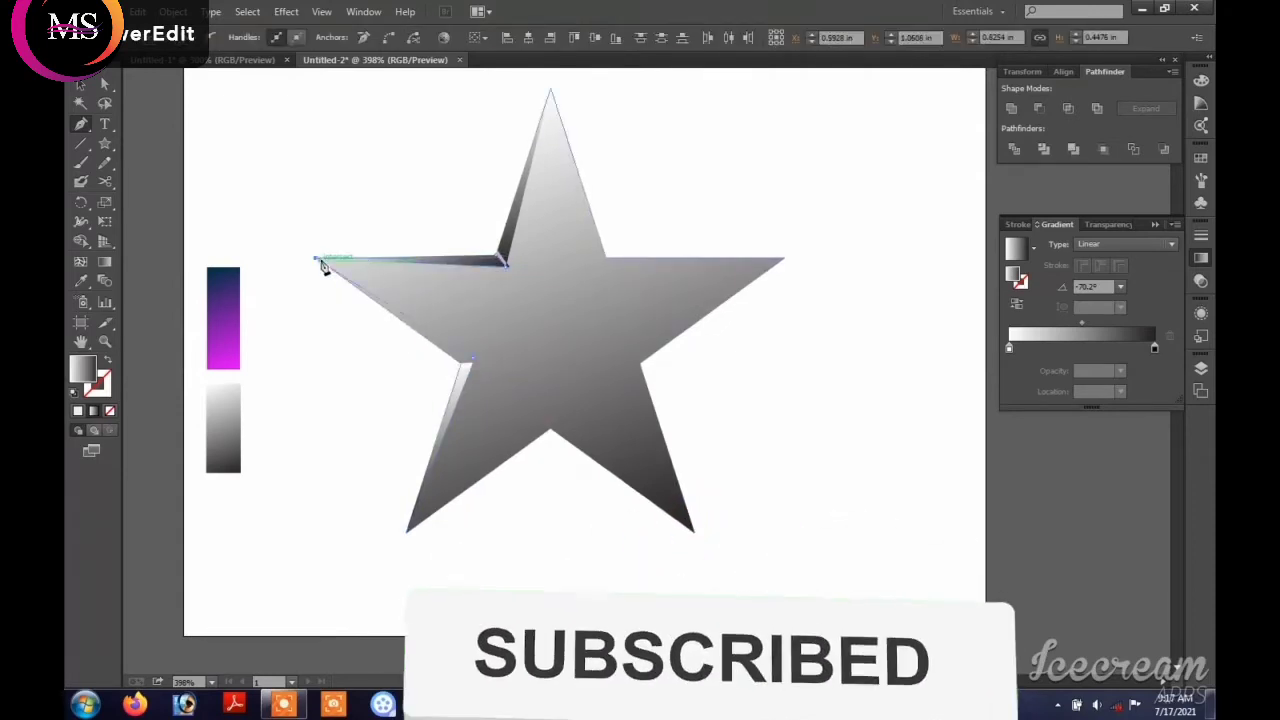
{"action": "left_click", "coordinate": [474, 364]}
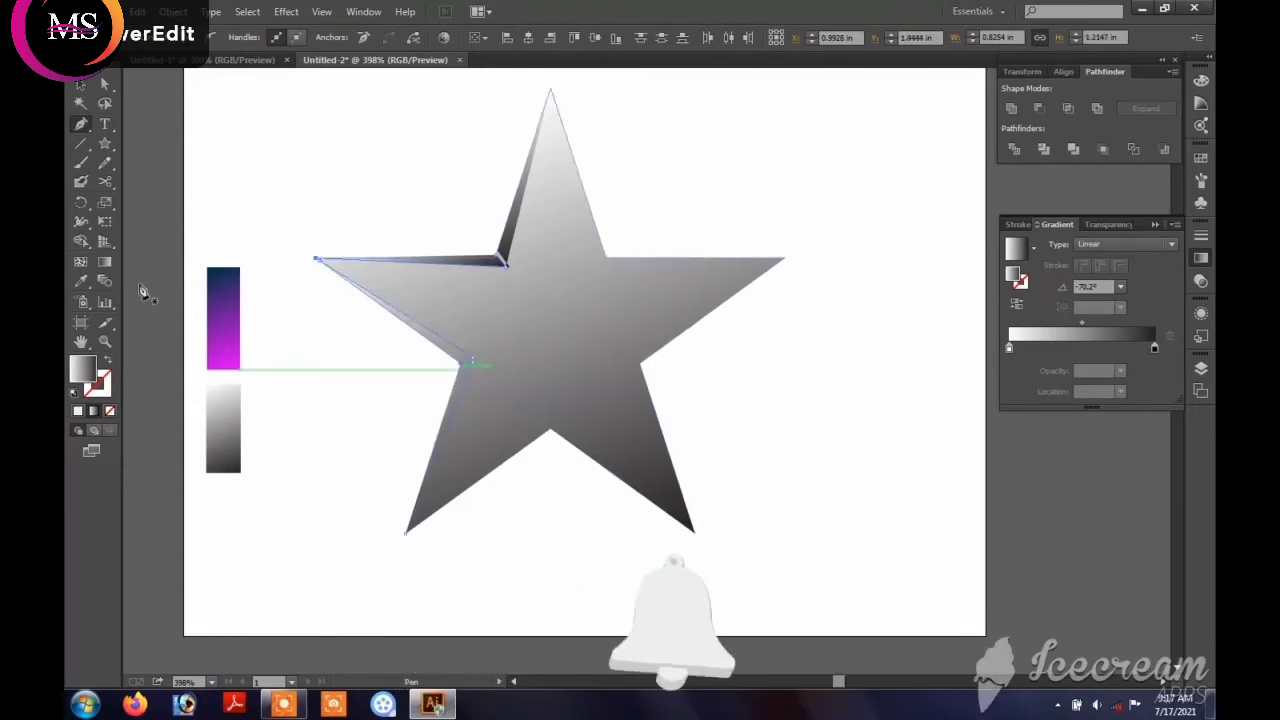
Step: Undo the facet drawn along the left arm's lower edge and clear the selection
{"action": "left_click", "coordinate": [84, 86]}
{"action": "left_click", "coordinate": [318, 417]}
{"action": "left_click", "coordinate": [458, 378]}
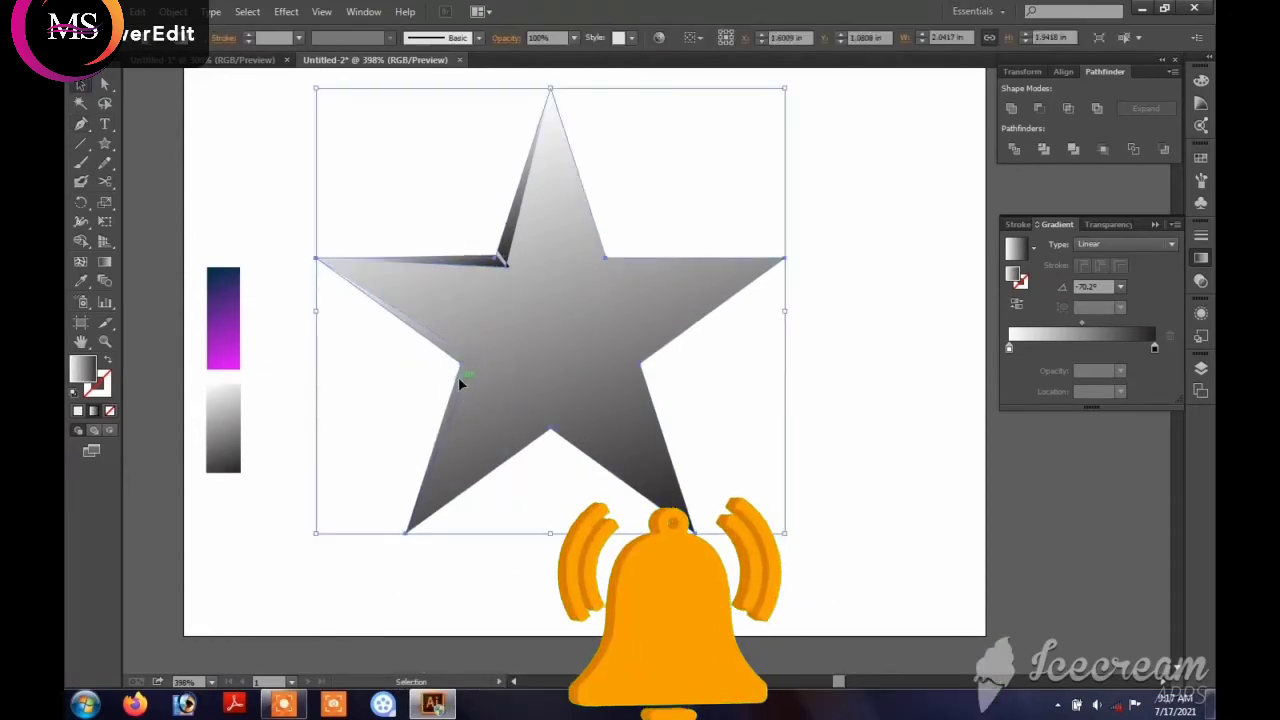
{"action": "key", "text": "a"}
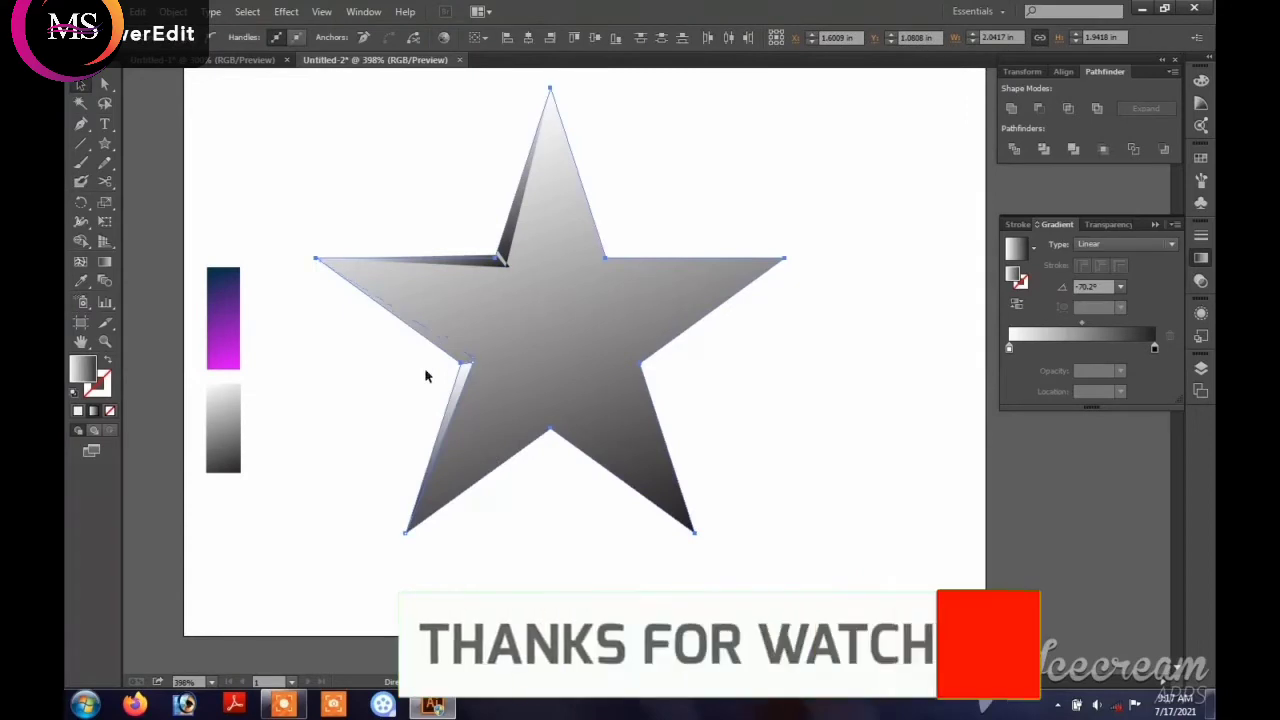
{"action": "key", "text": "v"}
{"action": "left_click", "coordinate": [222, 186]}
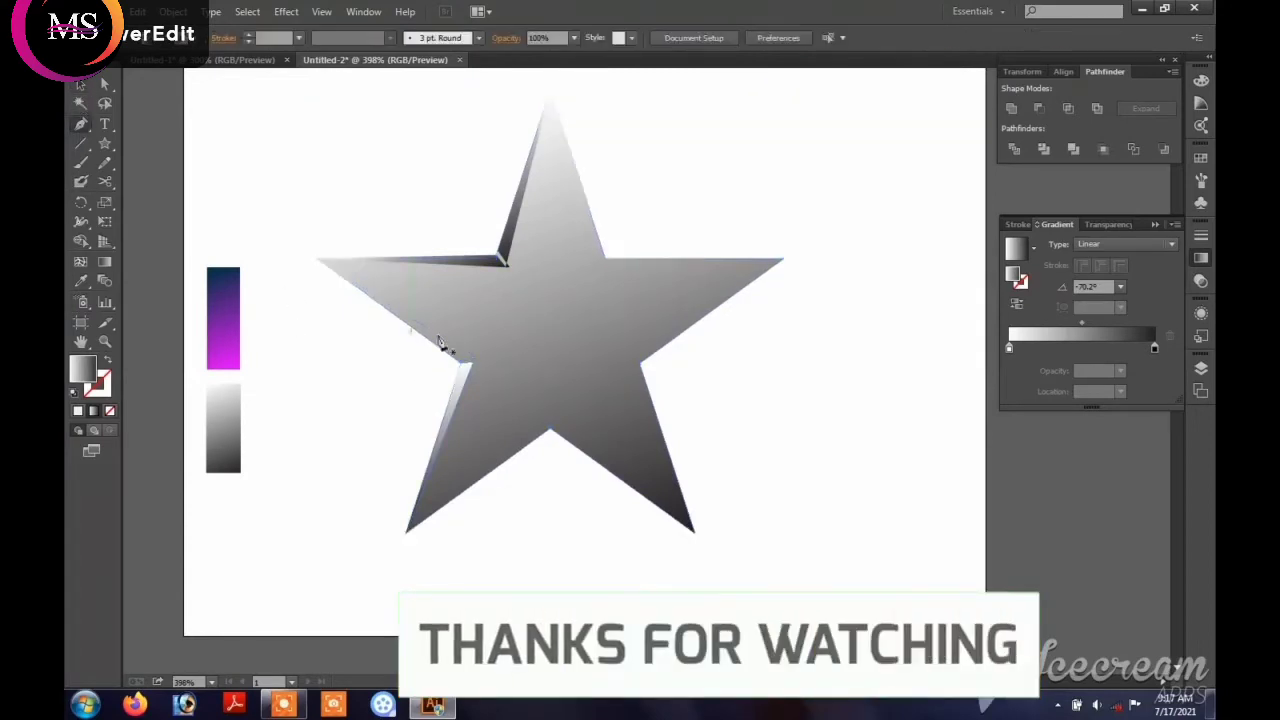
Step: Draw a thin Pen facet from the lower-left inner corner to the left tip, along the left arm's lower edge
{"action": "left_click", "coordinate": [468, 364]}
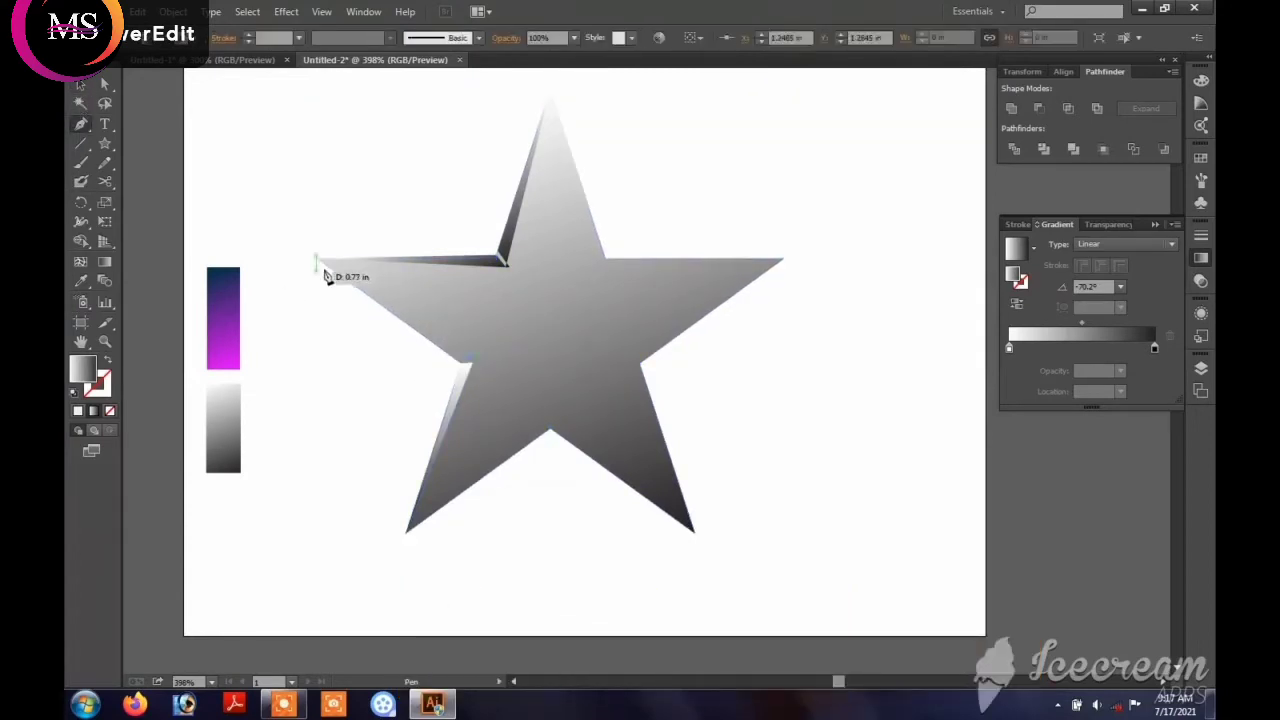
{"action": "left_click", "coordinate": [321, 264]}
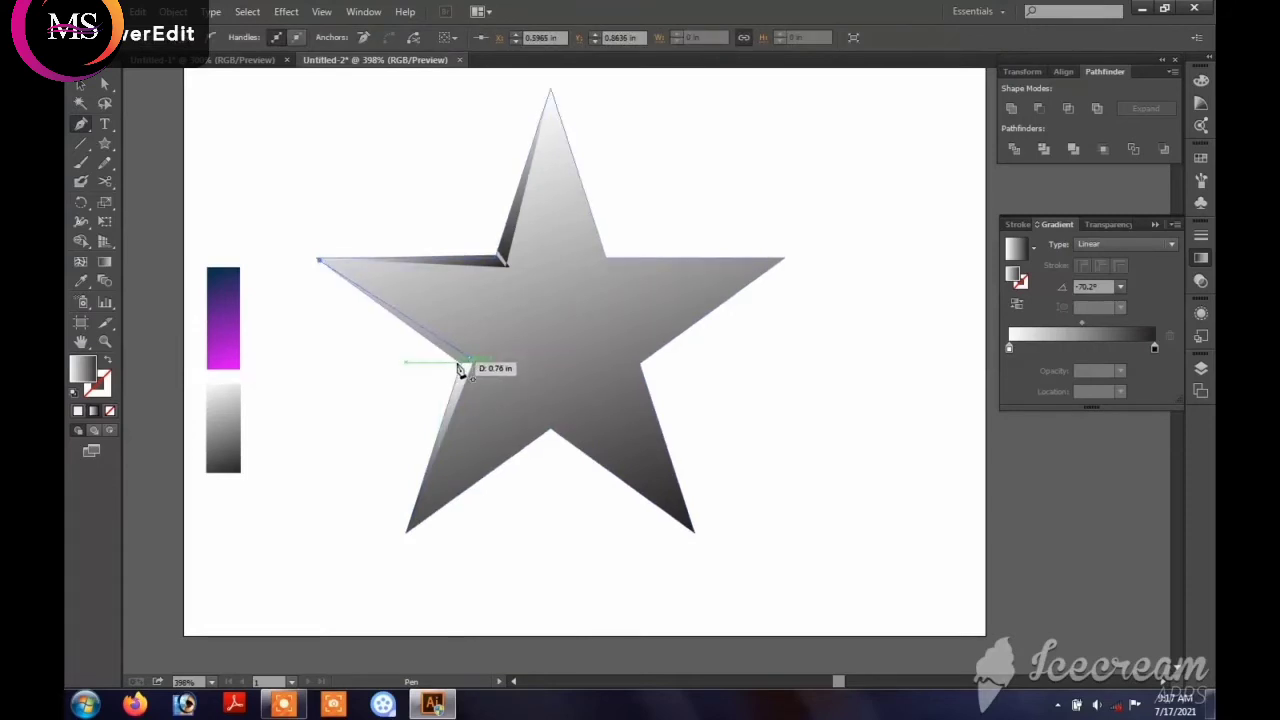
{"action": "left_click", "coordinate": [82, 84]}
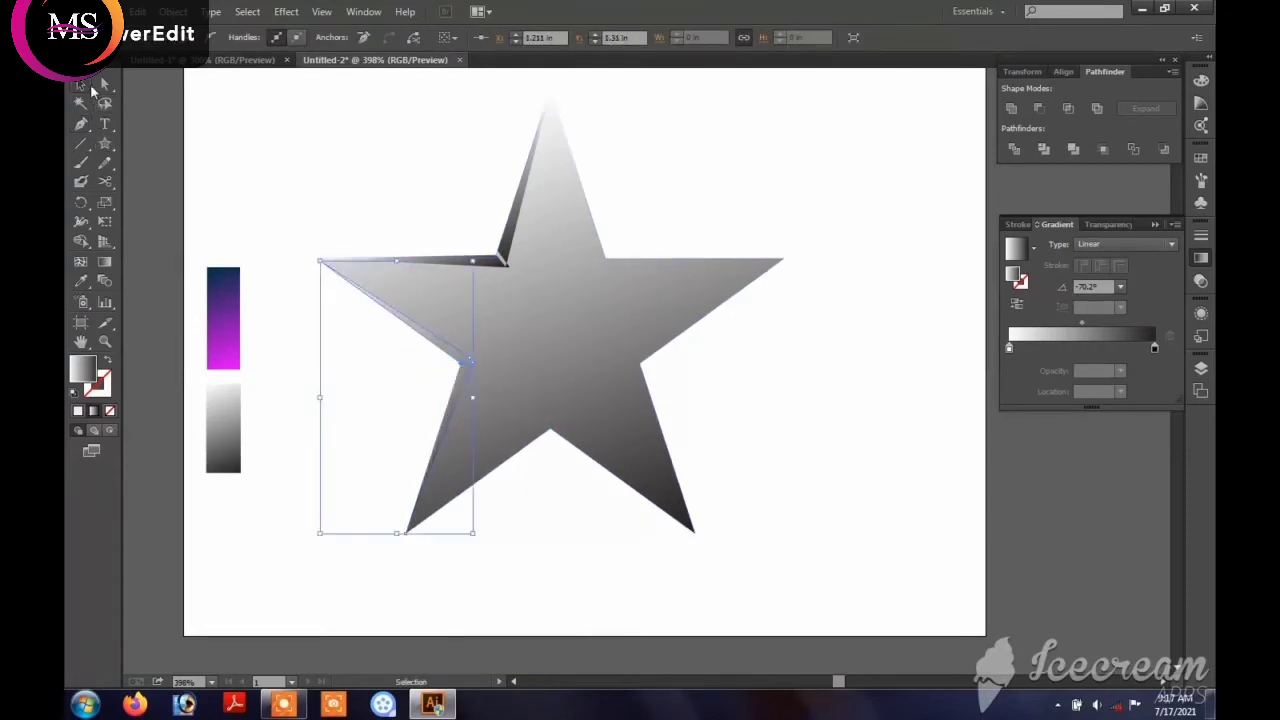
Step: Draw thin Pen facets along the top arm's right edge and the right arm's upper edge
{"action": "left_click", "coordinate": [80, 123]}
{"action": "left_click", "coordinate": [602, 265]}
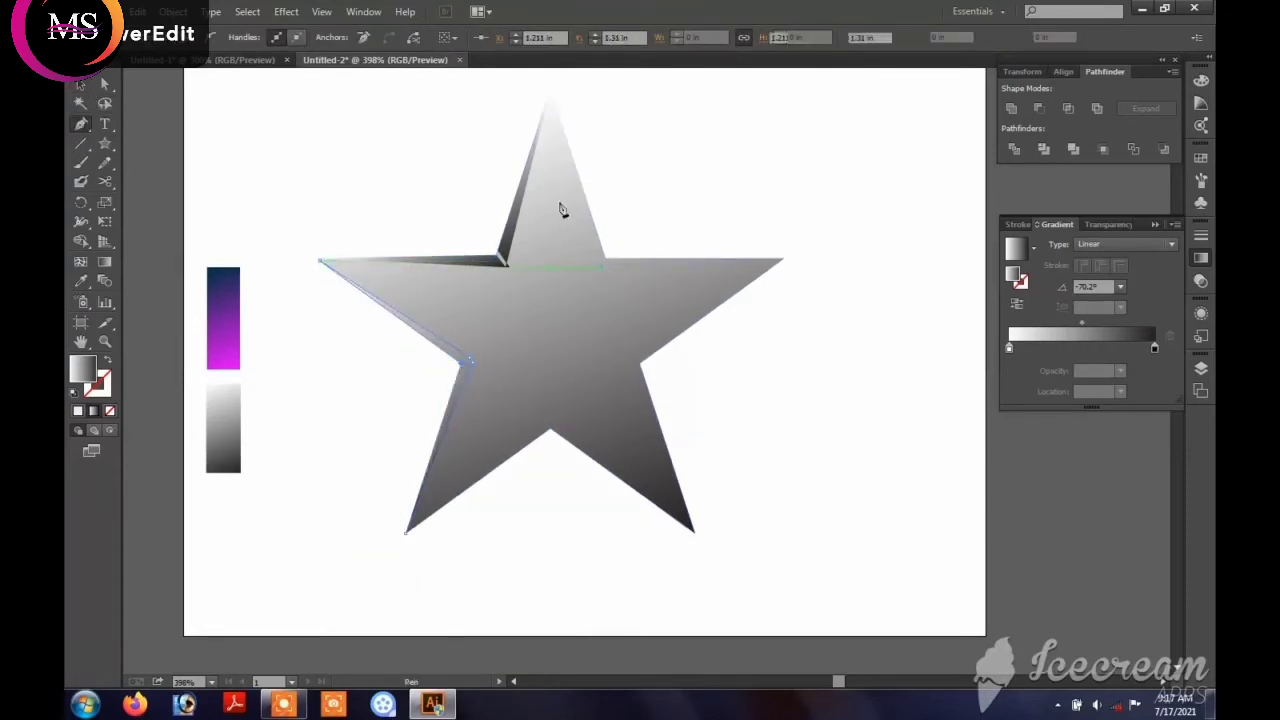
{"action": "left_click", "coordinate": [551, 99]}
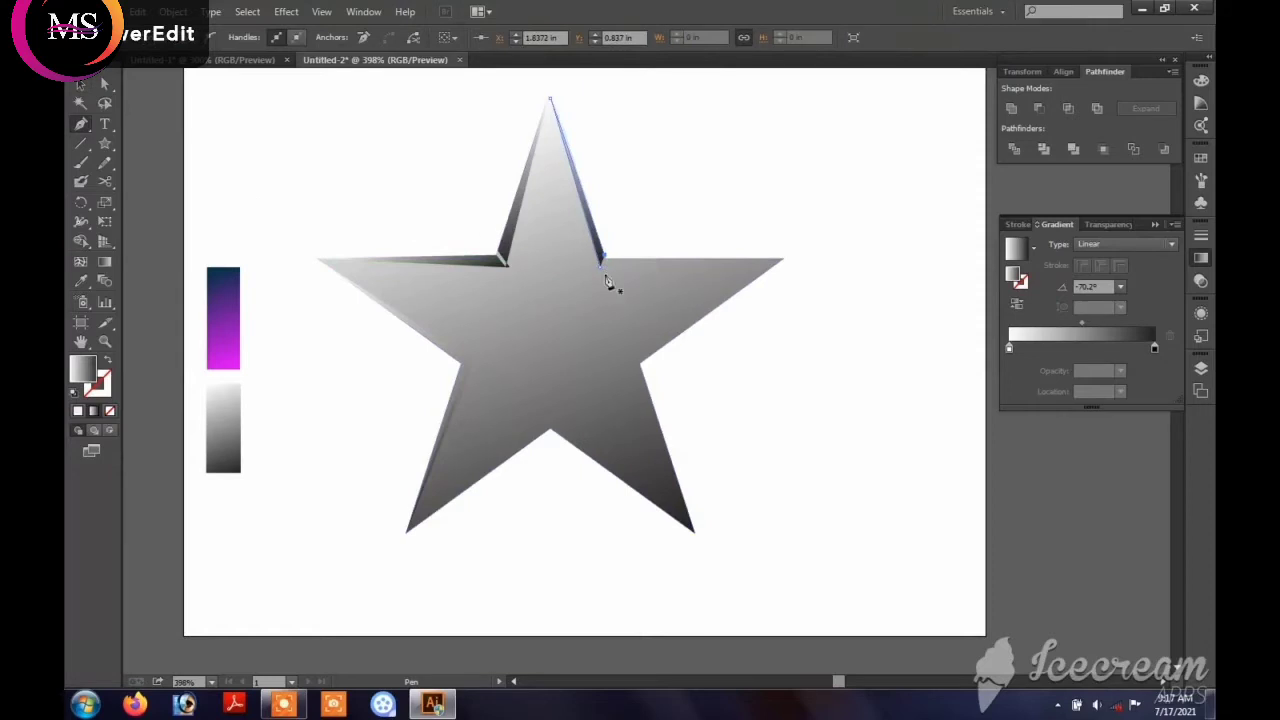
{"action": "left_click", "coordinate": [602, 268]}
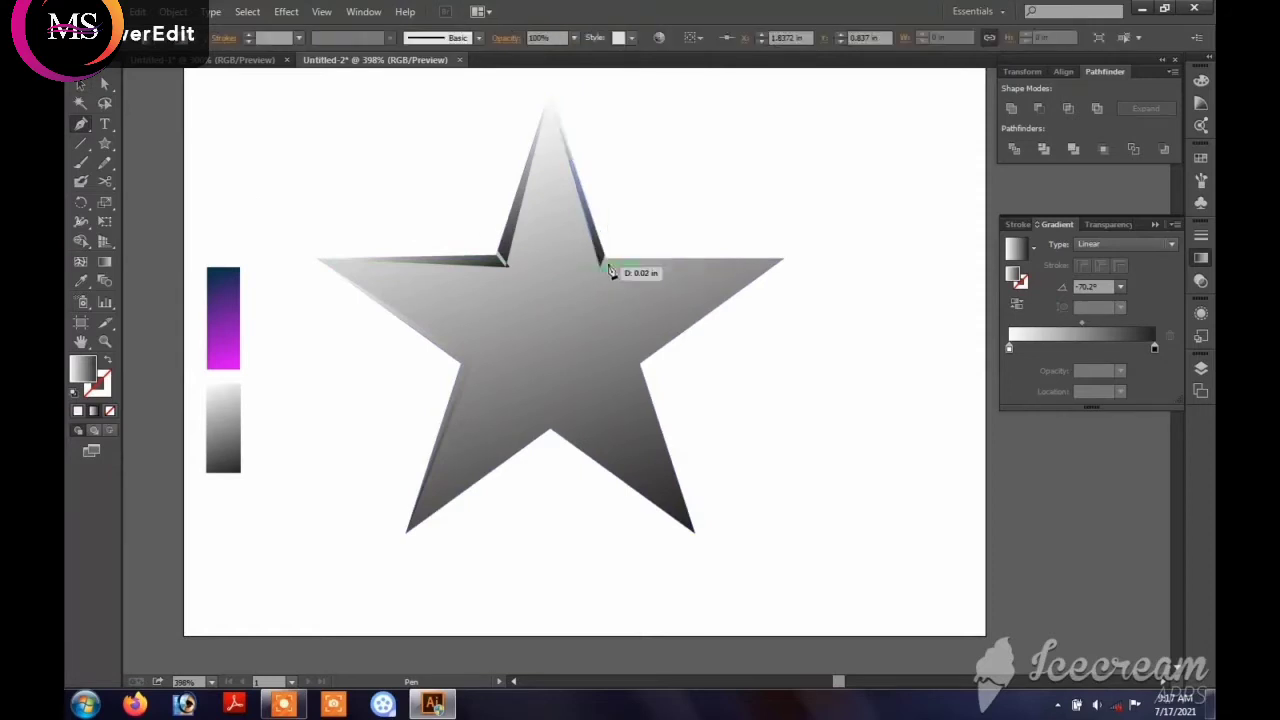
{"action": "left_click", "coordinate": [605, 259]}
{"action": "left_click", "coordinate": [785, 263]}
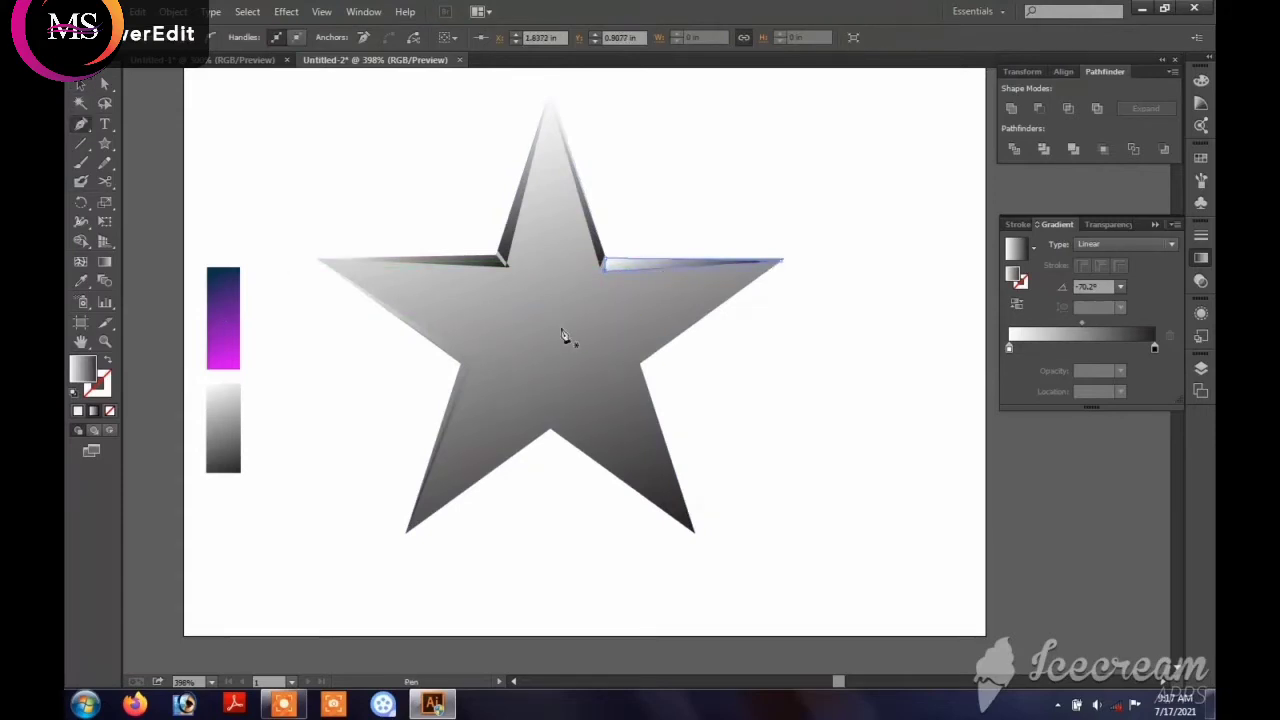
Step: Draw a thin triangular facet along the lower edge of the star's right arm and deselect it
{"action": "left_click", "coordinate": [640, 370]}
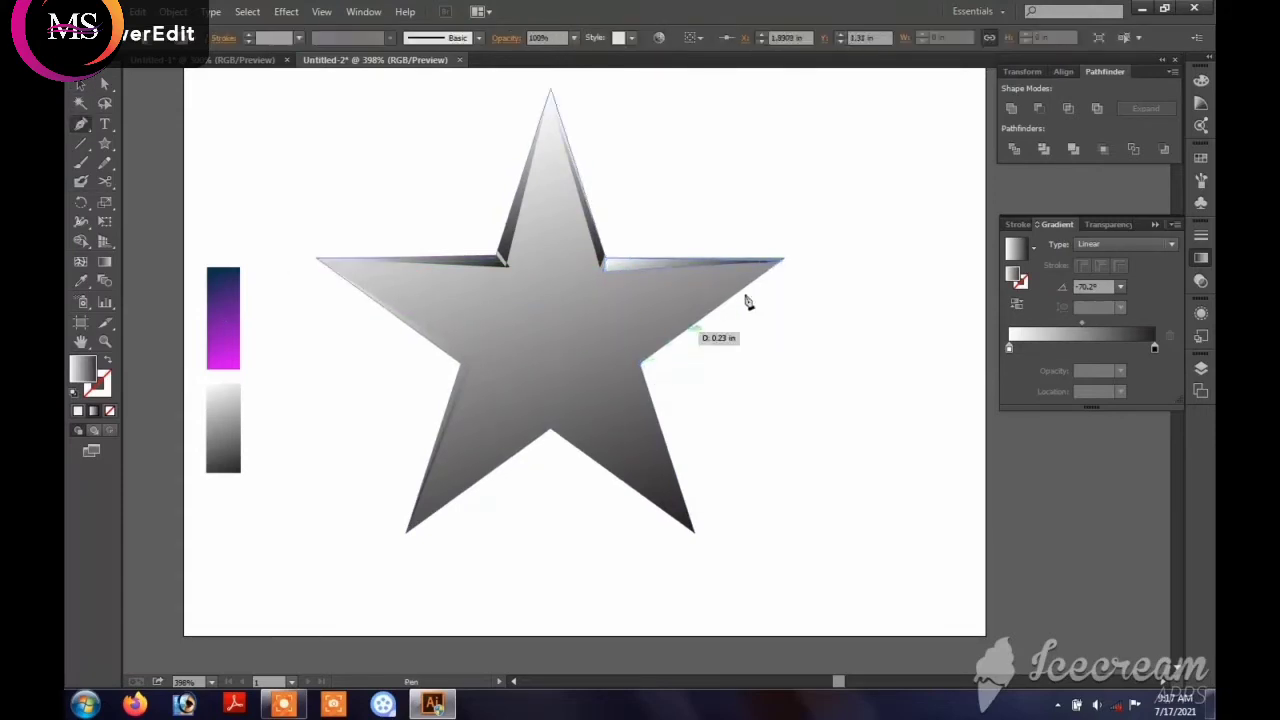
{"action": "left_click", "coordinate": [784, 264]}
{"action": "left_click", "coordinate": [784, 263]}
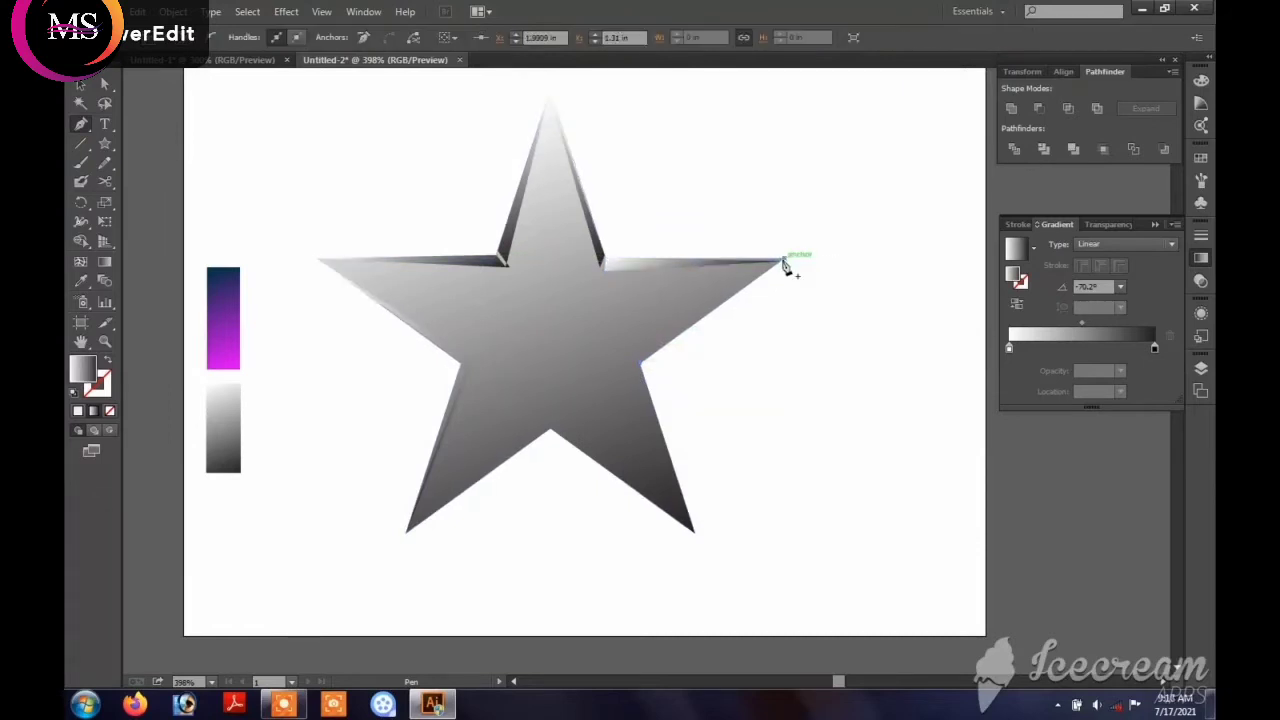
{"action": "left_click", "coordinate": [630, 357]}
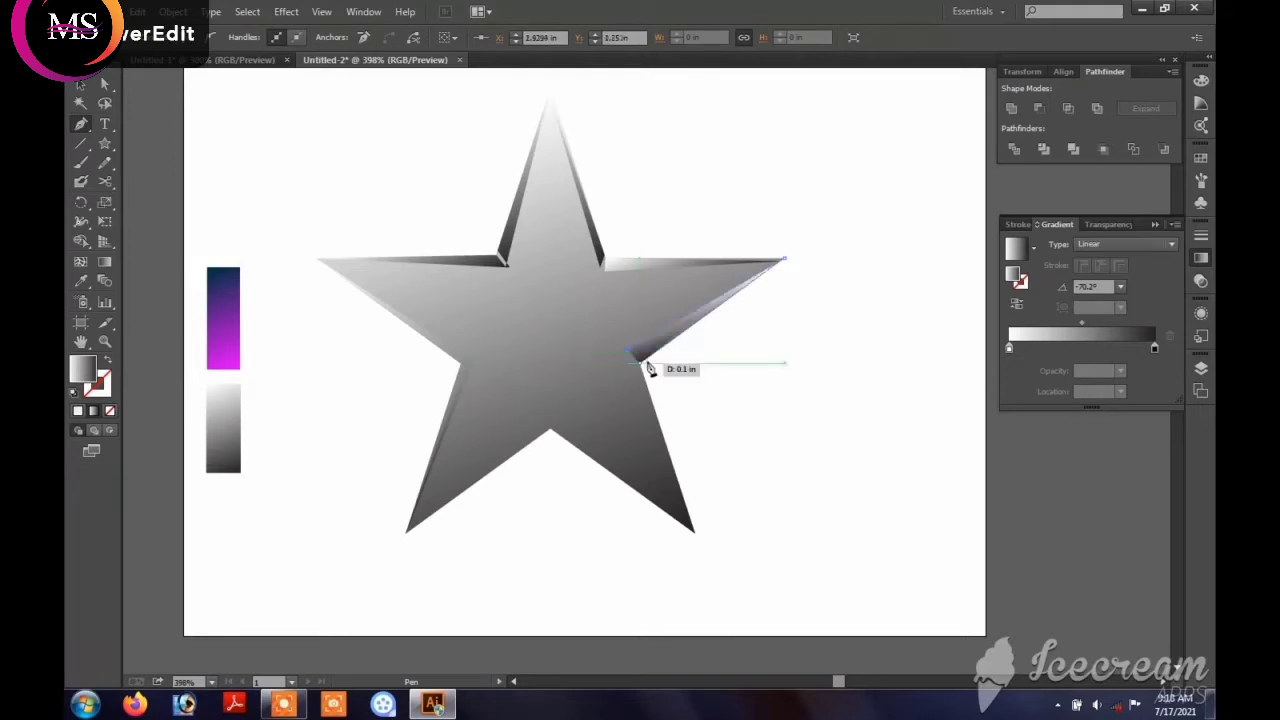
{"action": "key", "text": "v"}
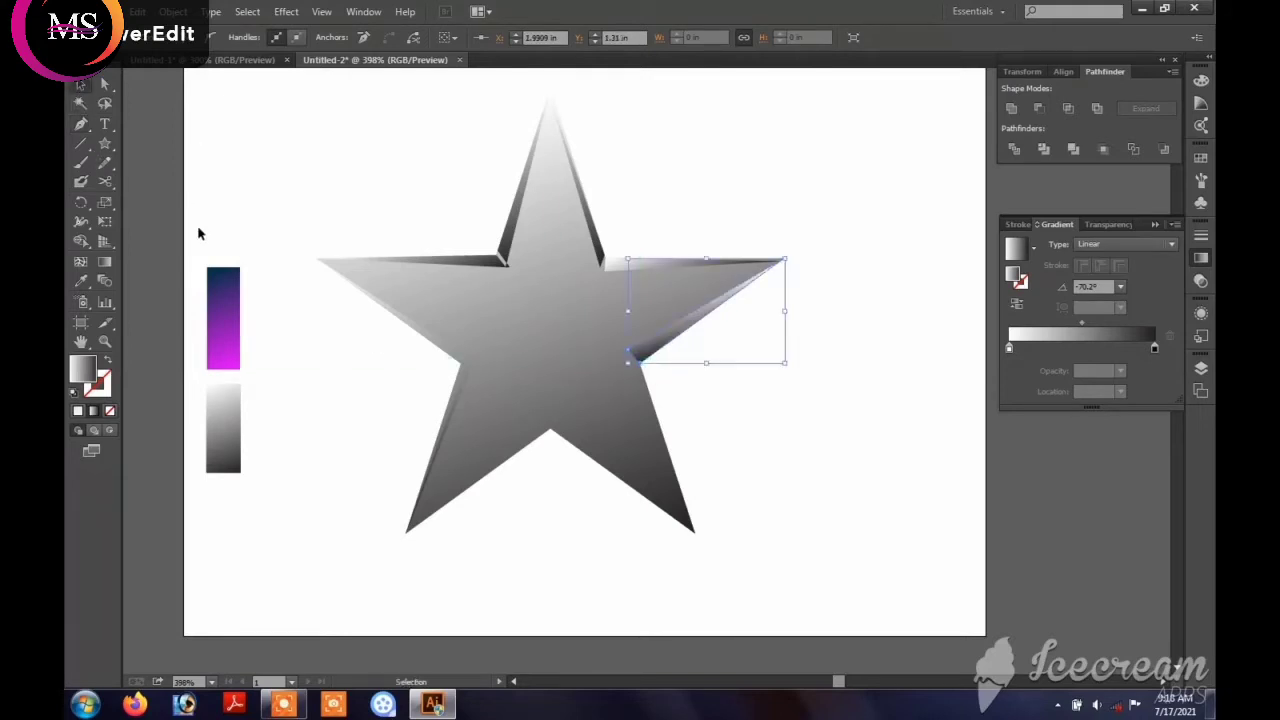
{"action": "left_click", "coordinate": [233, 197]}
Step: Draw a thin triangular facet along the outer edge of the star's lower-right arm and deselect it
{"action": "left_click", "coordinate": [81, 124]}
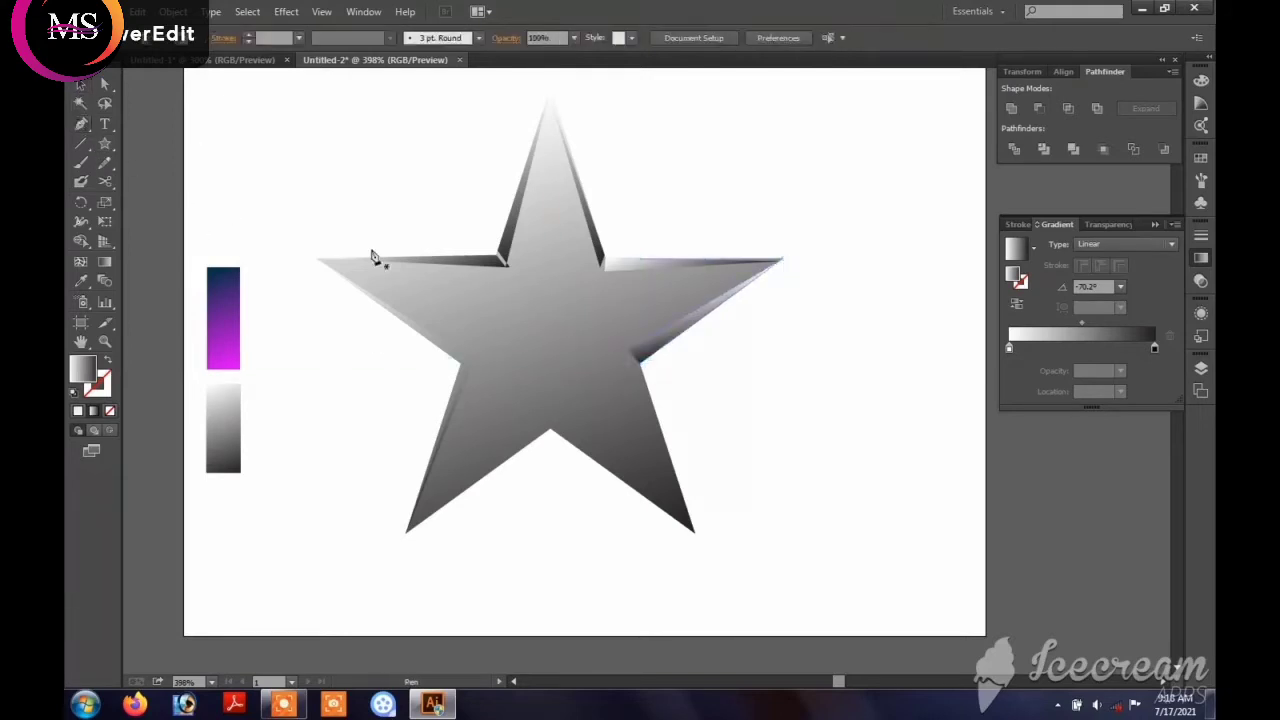
{"action": "left_click", "coordinate": [696, 534]}
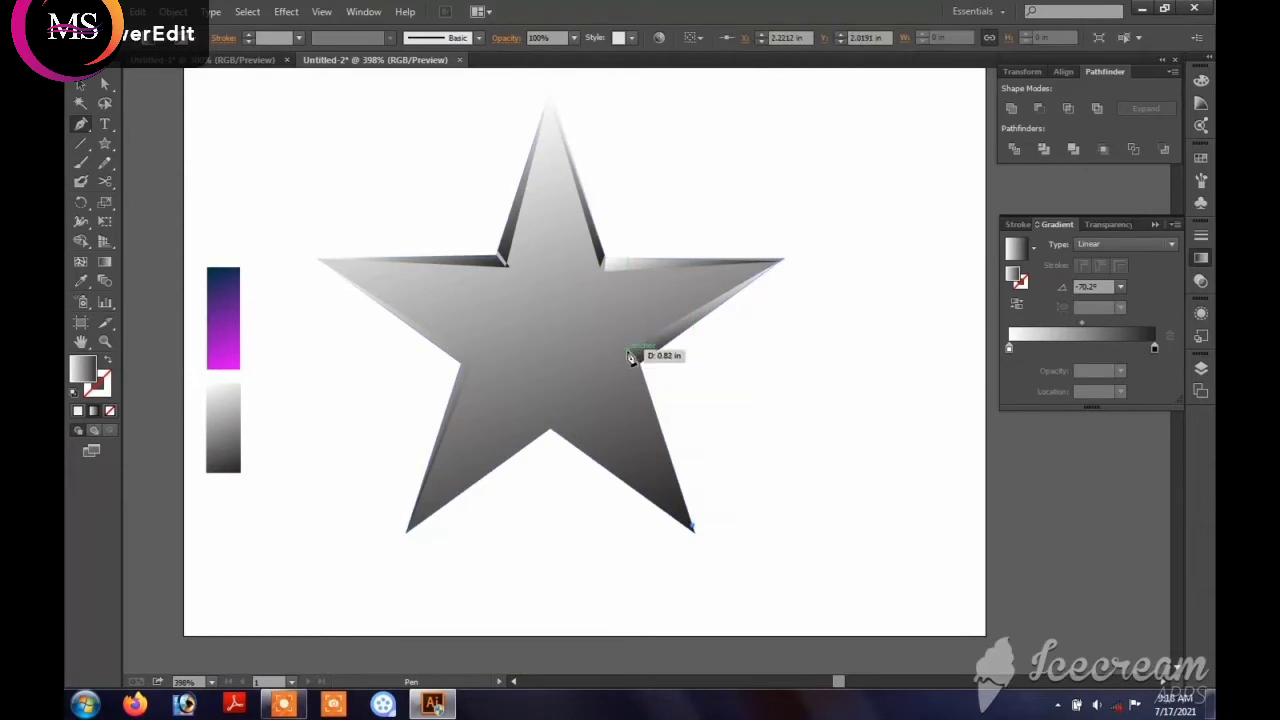
{"action": "left_click", "coordinate": [631, 358]}
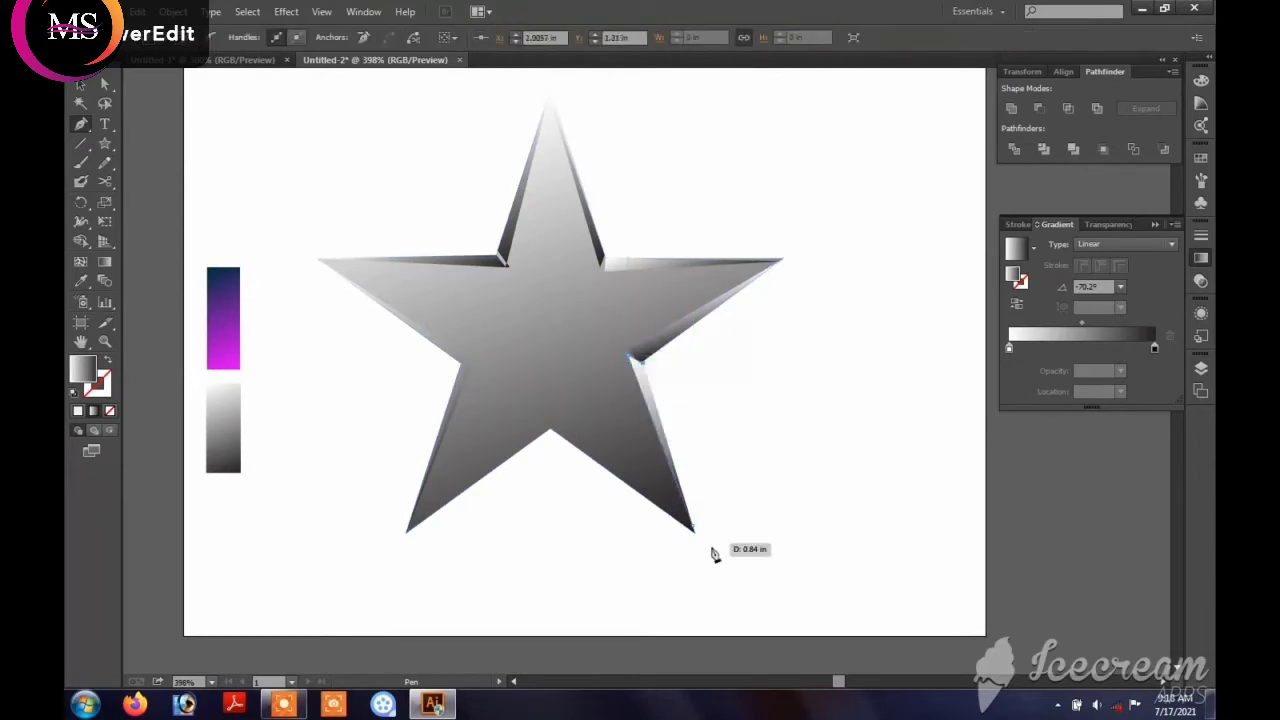
{"action": "key", "text": "v"}
{"action": "left_click", "coordinate": [260, 219]}
Step: Draw a triangular Pen facet along the inner edge of the lower-right arm, from the bottom notch to the tip, and select the star
{"action": "left_click", "coordinate": [81, 124]}
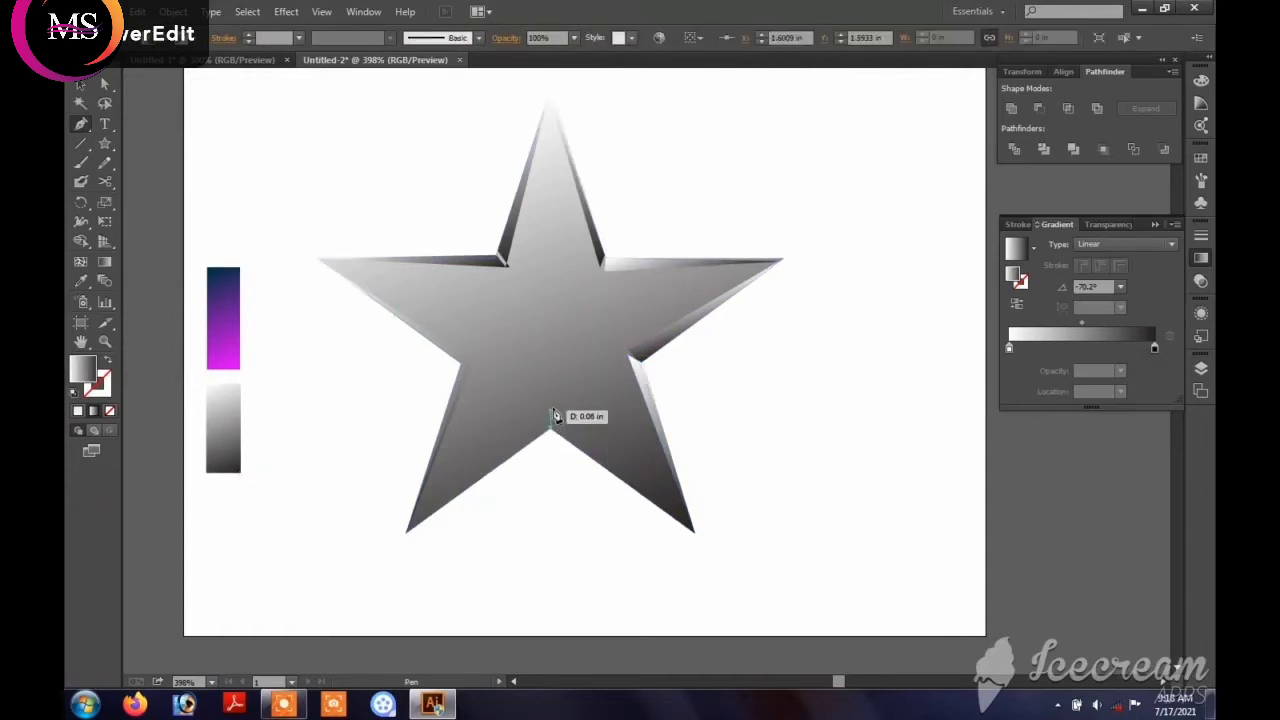
{"action": "left_click", "coordinate": [550, 431]}
{"action": "left_click", "coordinate": [694, 536]}
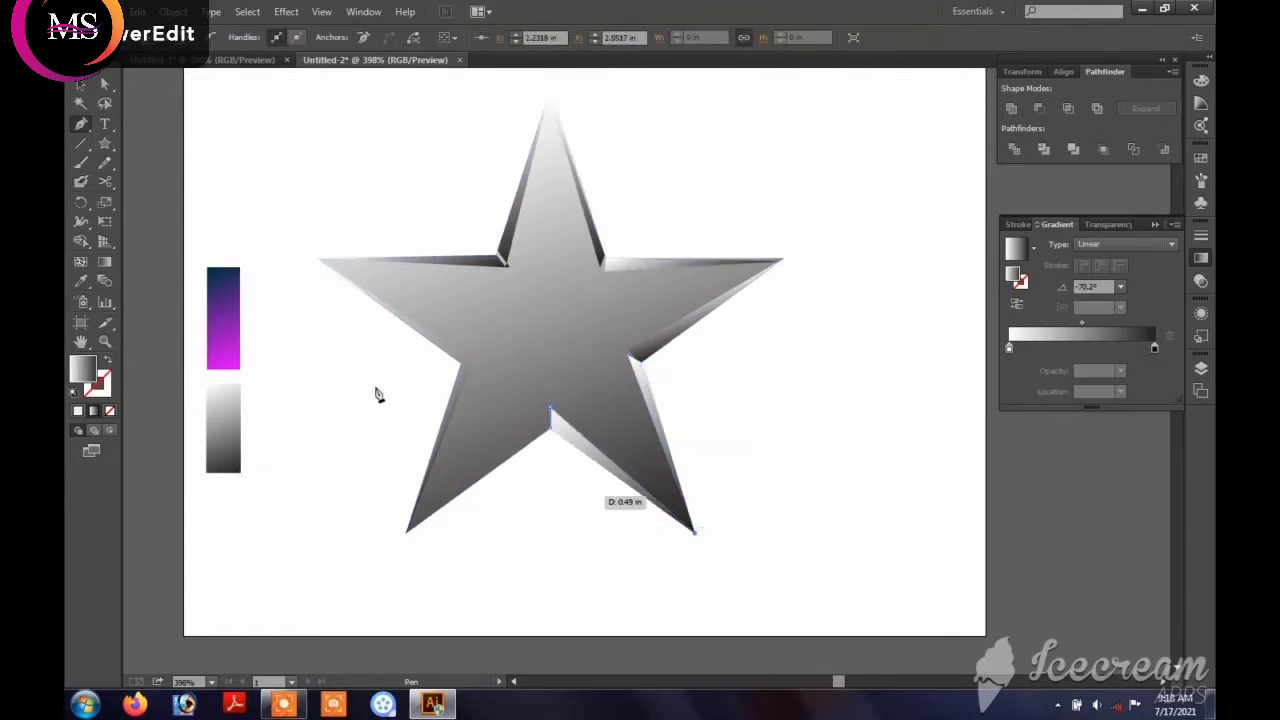
{"action": "left_click", "coordinate": [81, 88]}
{"action": "left_click", "coordinate": [536, 421]}
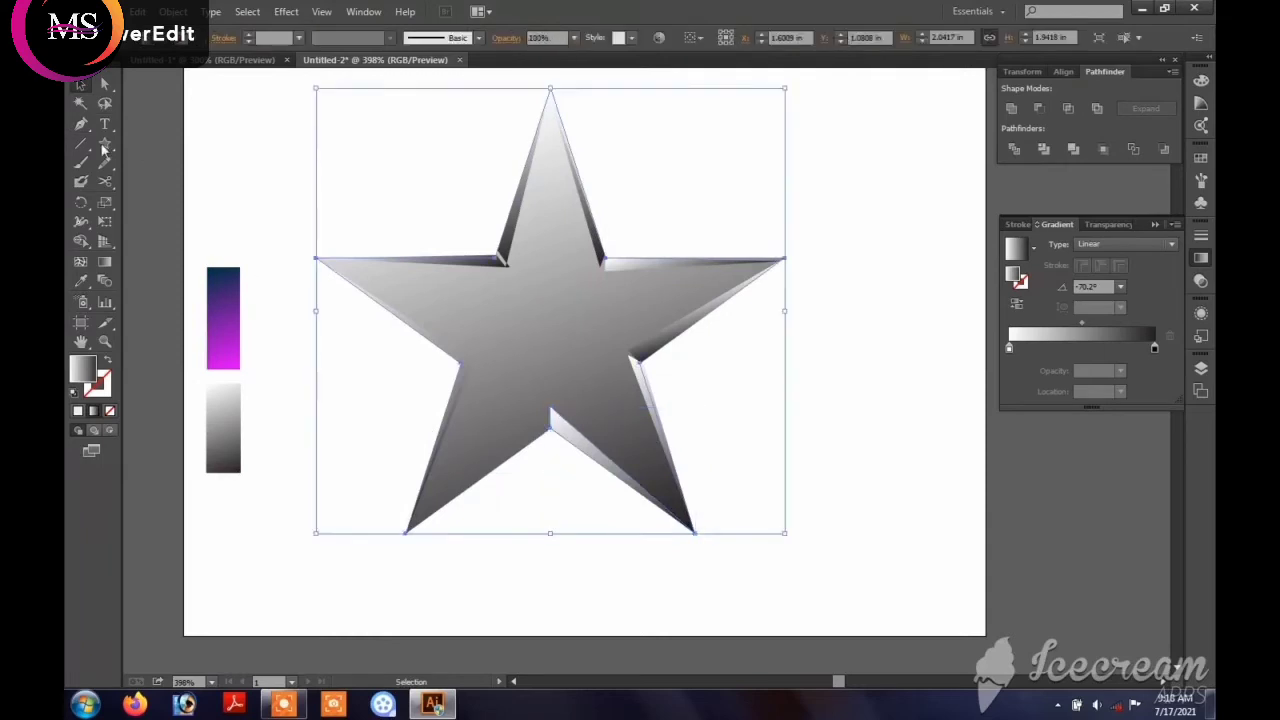
Step: Draw a thin triangular Pen facet along the inner edge of the lower-left arm, from the bottom notch to the tip, and deselect it
{"action": "key", "text": "p"}
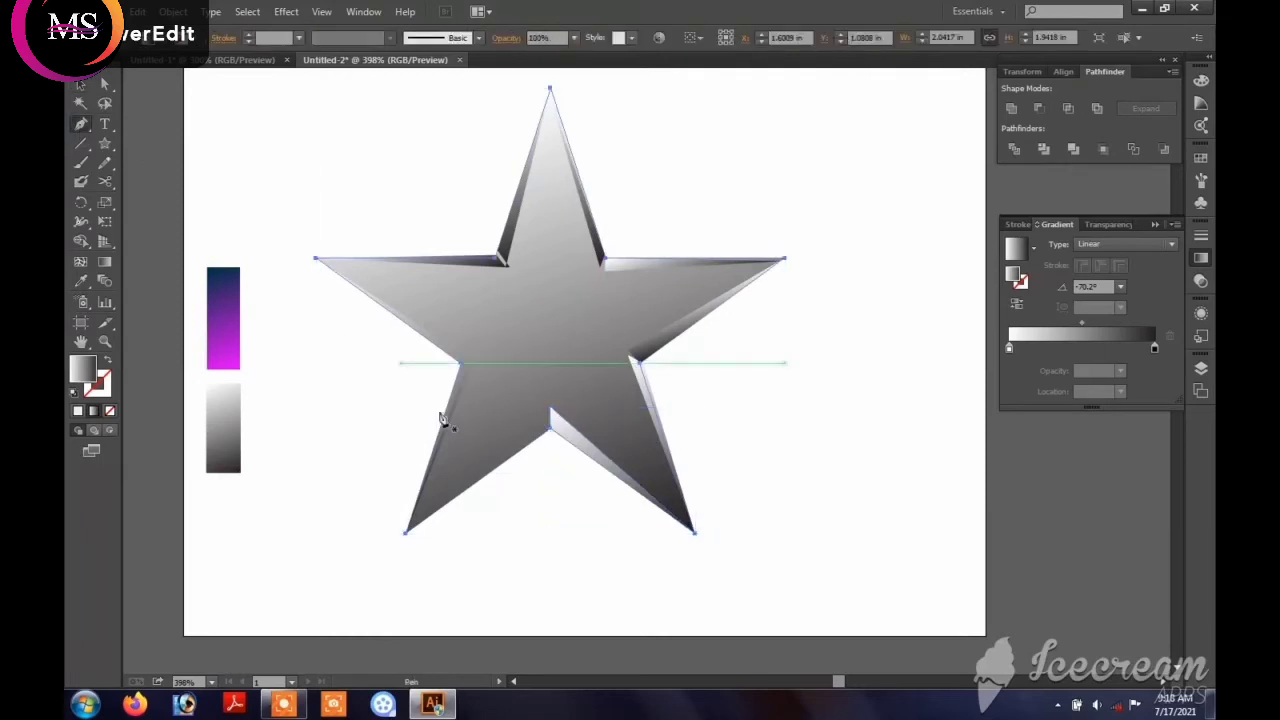
{"action": "left_click", "coordinate": [550, 411]}
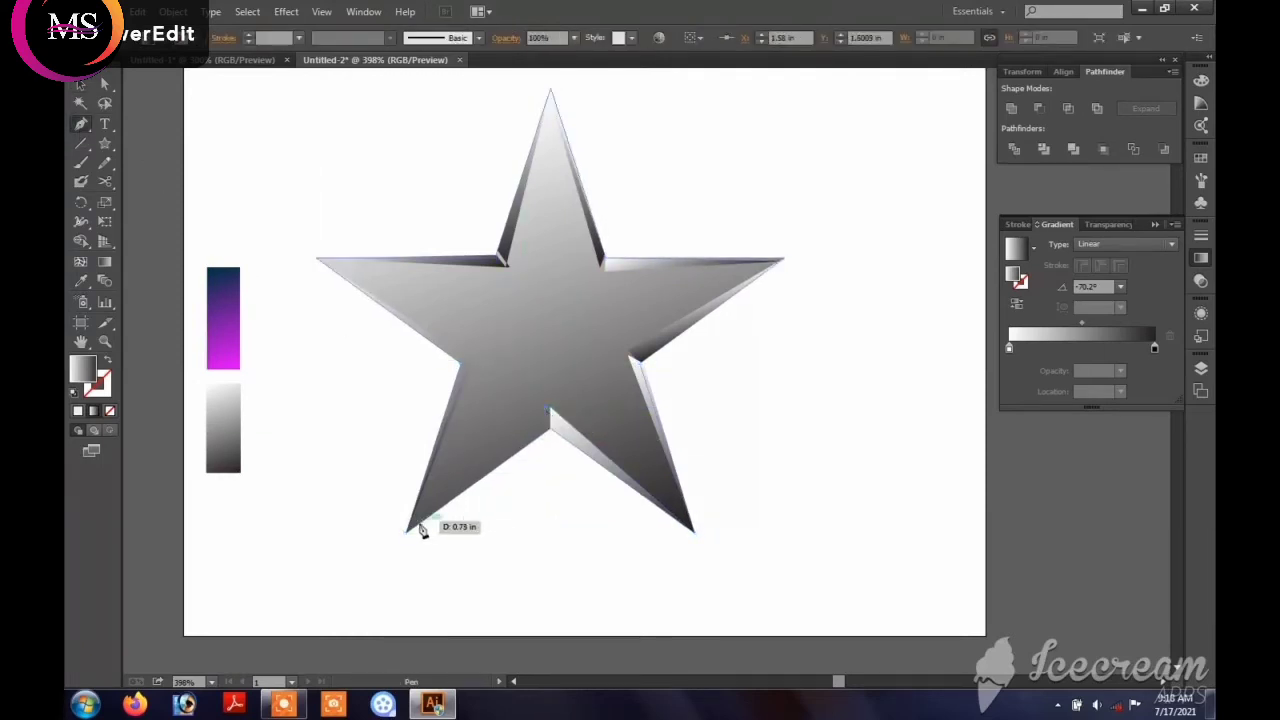
{"action": "left_click", "coordinate": [413, 530]}
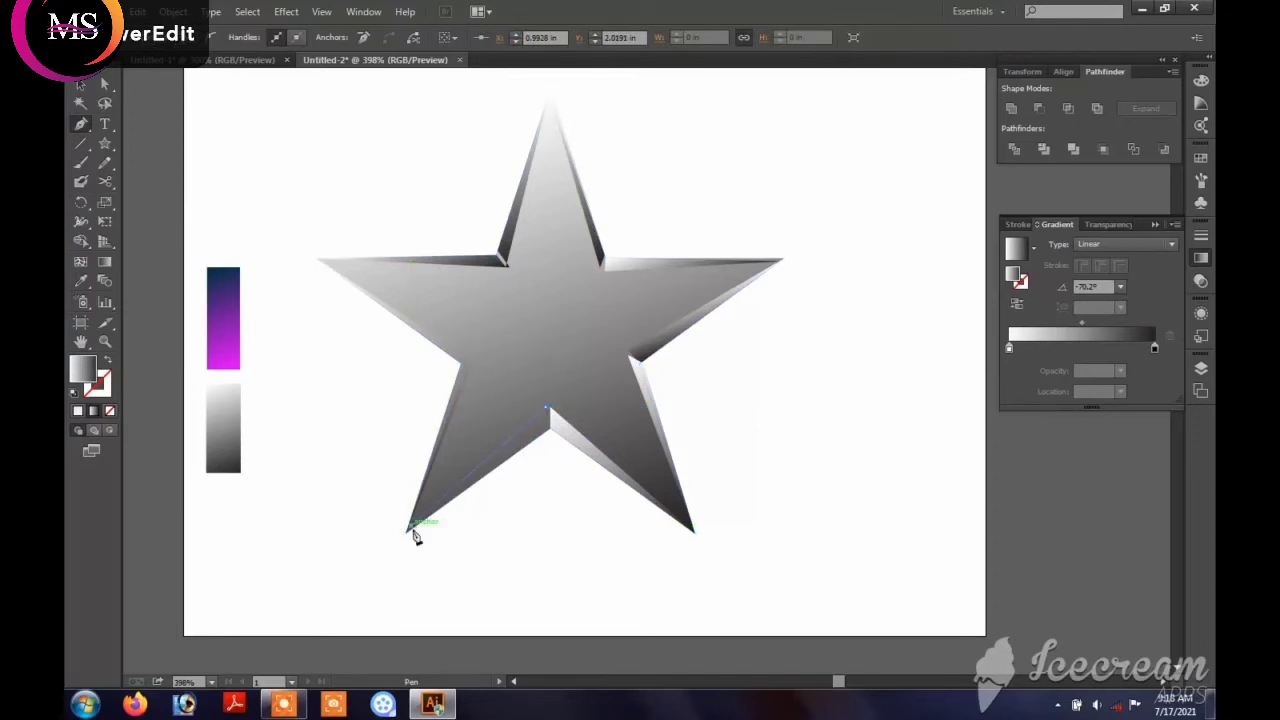
{"action": "left_click", "coordinate": [548, 434]}
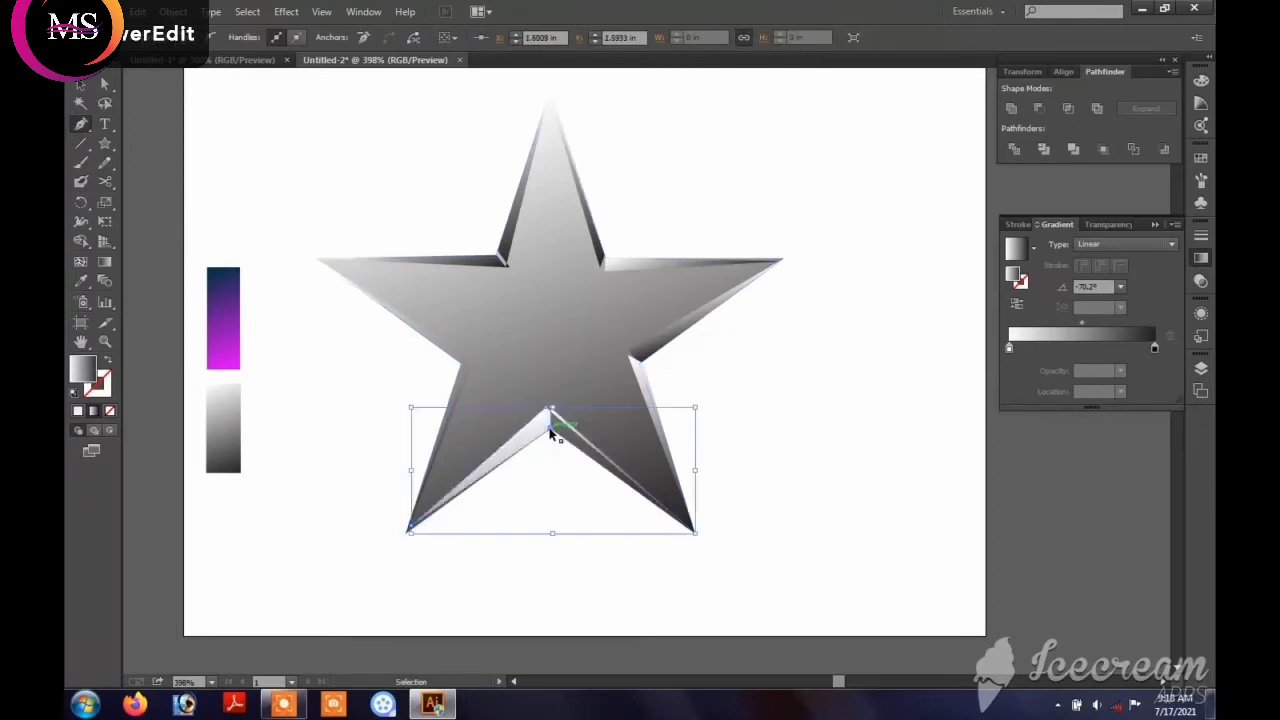
{"action": "left_click", "coordinate": [81, 85]}
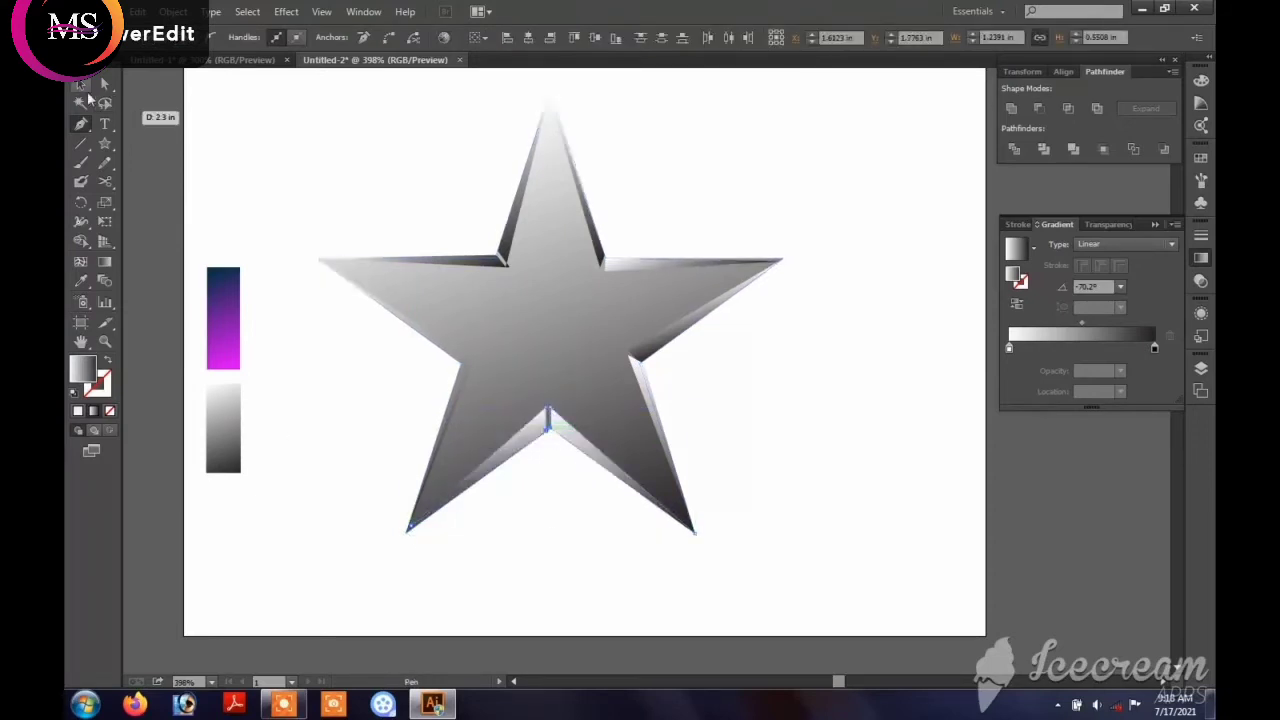
{"action": "left_click", "coordinate": [356, 228]}
{"action": "scroll", "coordinate": [477, 294], "scroll_direction": "up", "scroll_amount": 1}
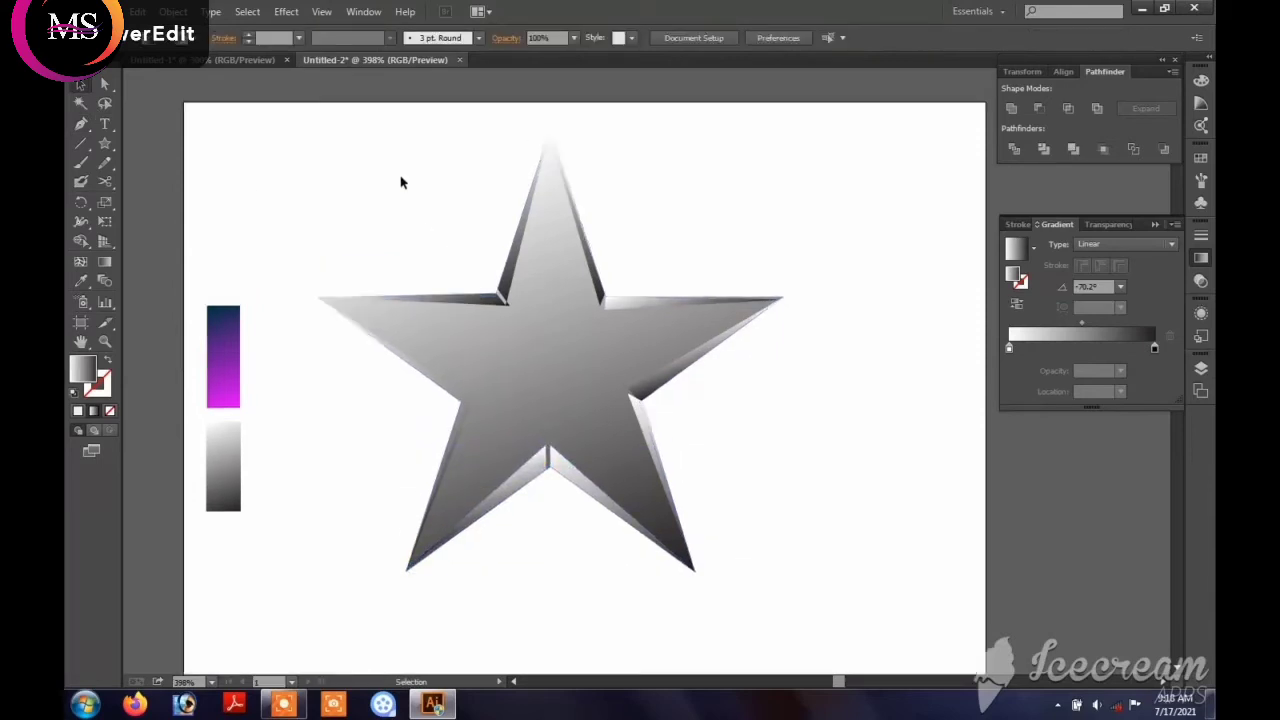
Step: Fill the star with the blue-to-magenta gradient sampled from the upper colour swatch rectangle and deselect it
{"action": "left_click_drag", "start_coordinate": [398, 177], "coordinate": [644, 484]}
{"action": "left_click", "coordinate": [687, 260]}
{"action": "left_click", "coordinate": [503, 380]}
{"action": "left_click", "coordinate": [81, 281]}
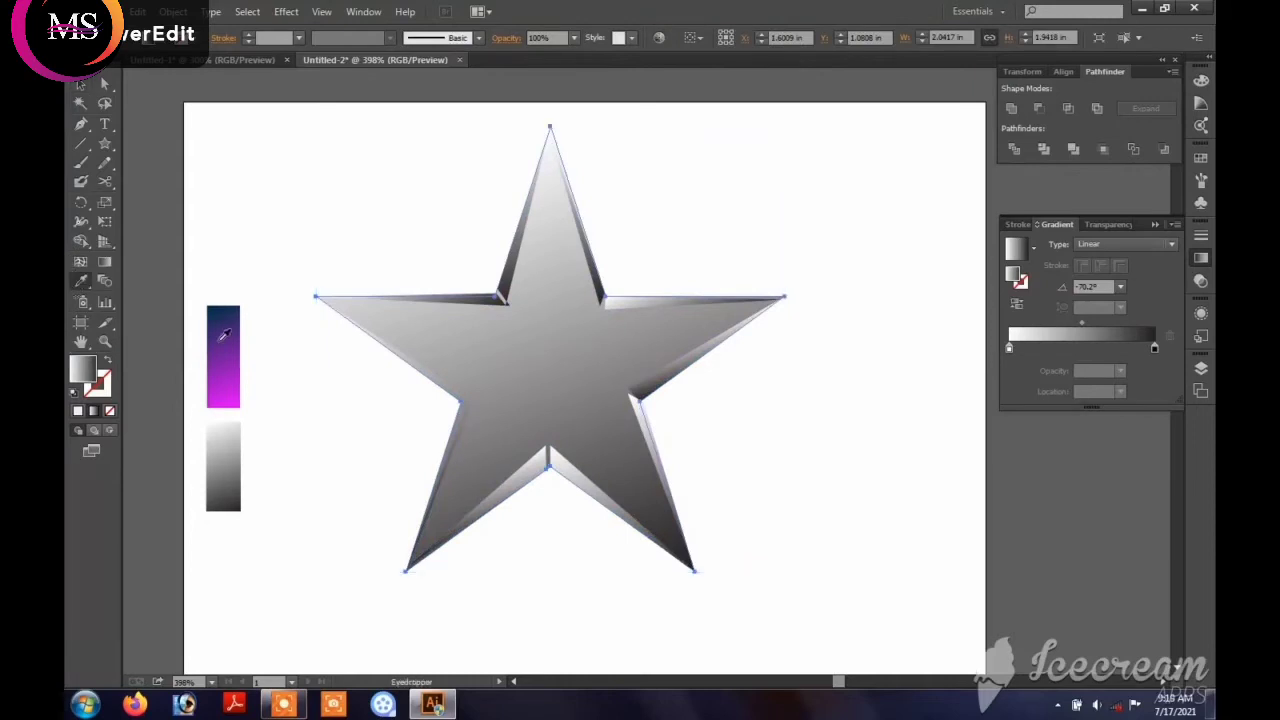
{"action": "left_click", "coordinate": [220, 342]}
{"action": "left_click", "coordinate": [80, 84]}
{"action": "left_click", "coordinate": [300, 200]}
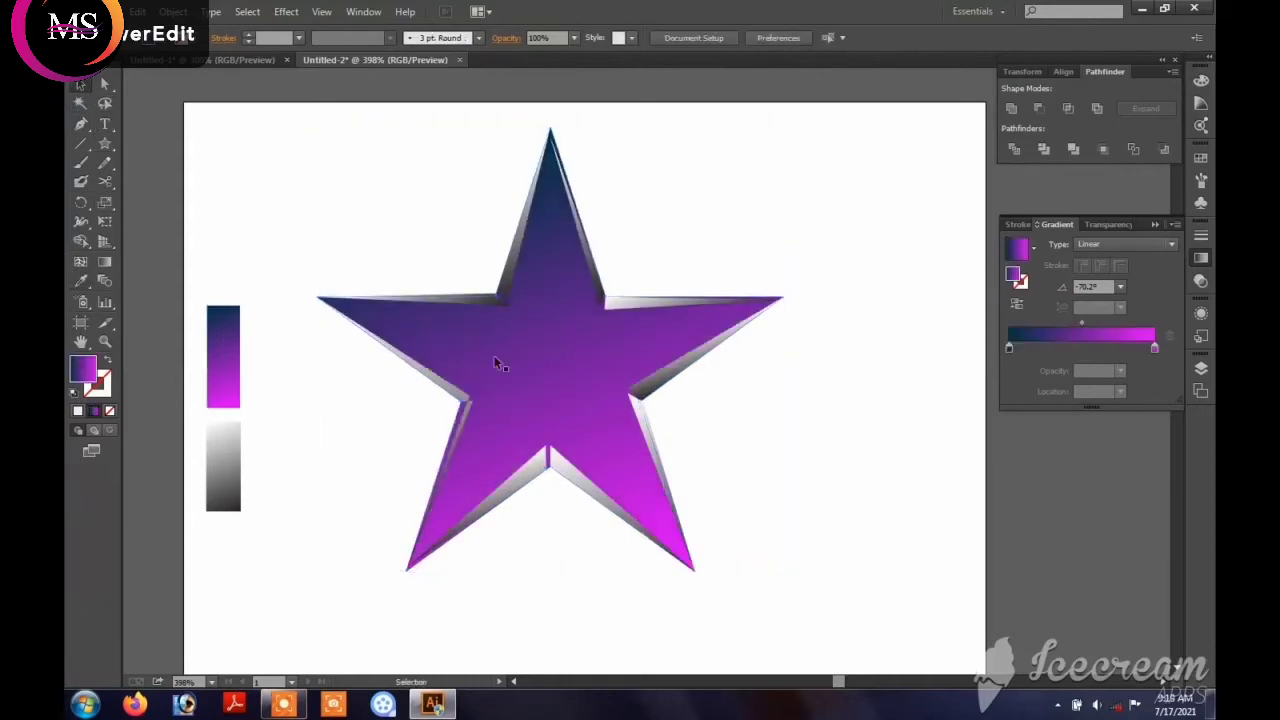
Step: Move the inner anchor of the lower-left arm's outer facet to meet the neighbouring facet at the left notch
{"action": "left_click", "coordinate": [452, 429]}
{"action": "left_click", "coordinate": [455, 370], "text": "shift"}
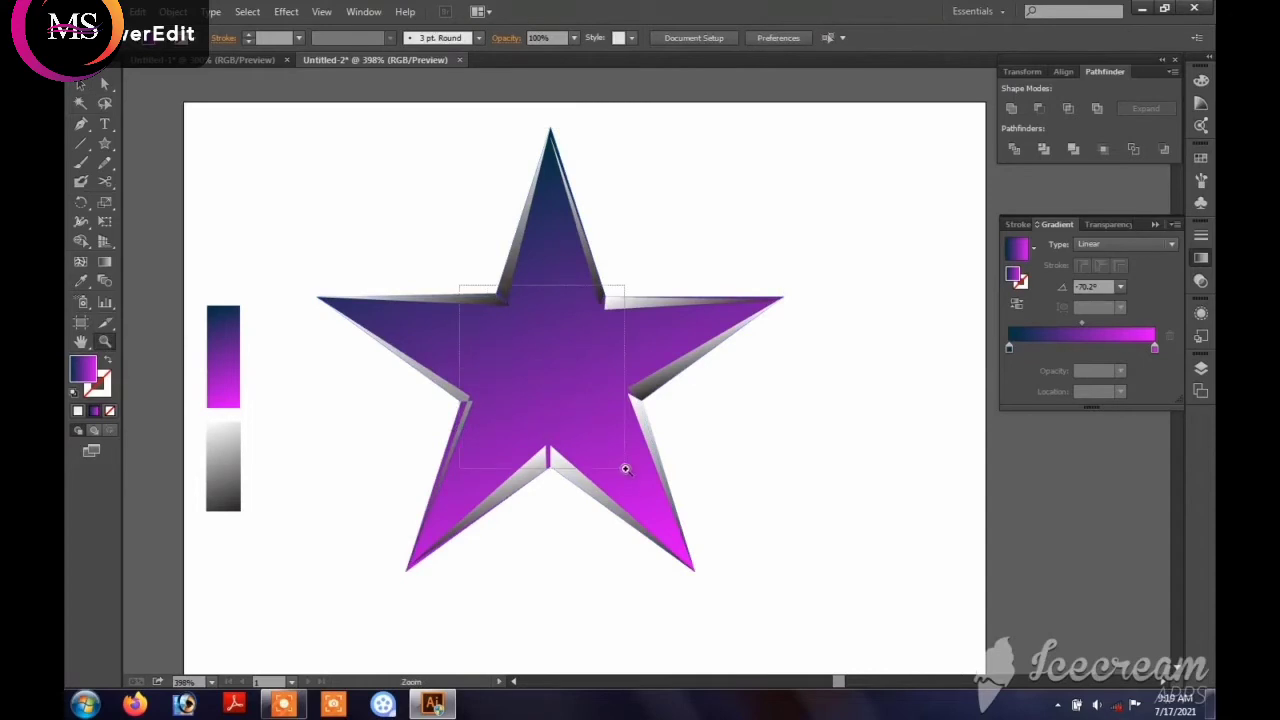
{"action": "left_click_drag", "start_coordinate": [459, 285], "coordinate": [625, 469]}
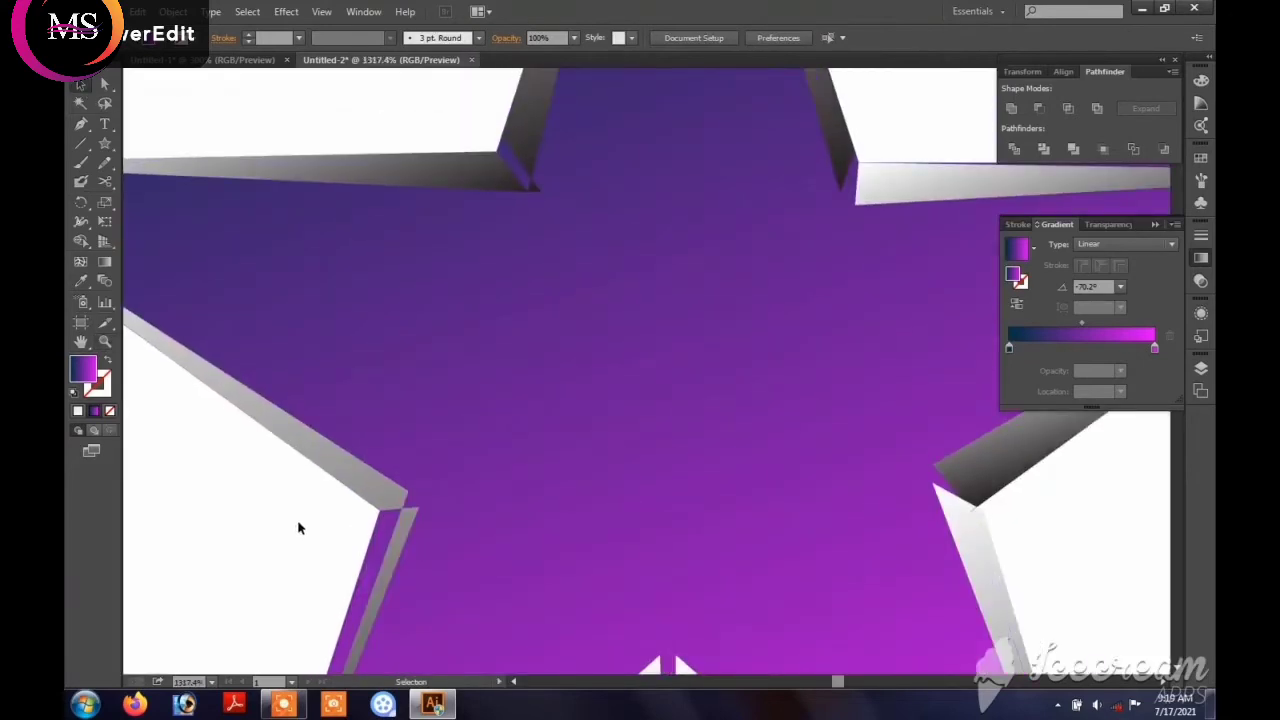
{"action": "left_click", "coordinate": [408, 517]}
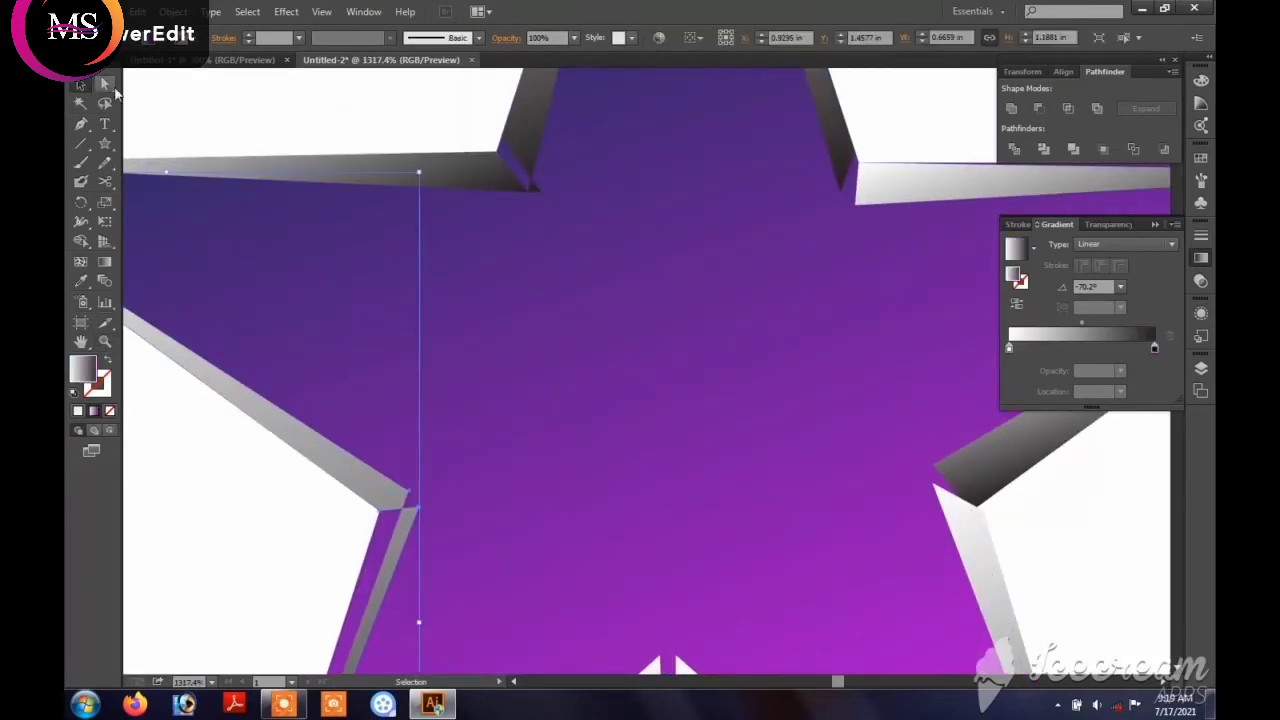
{"action": "left_click", "coordinate": [105, 85]}
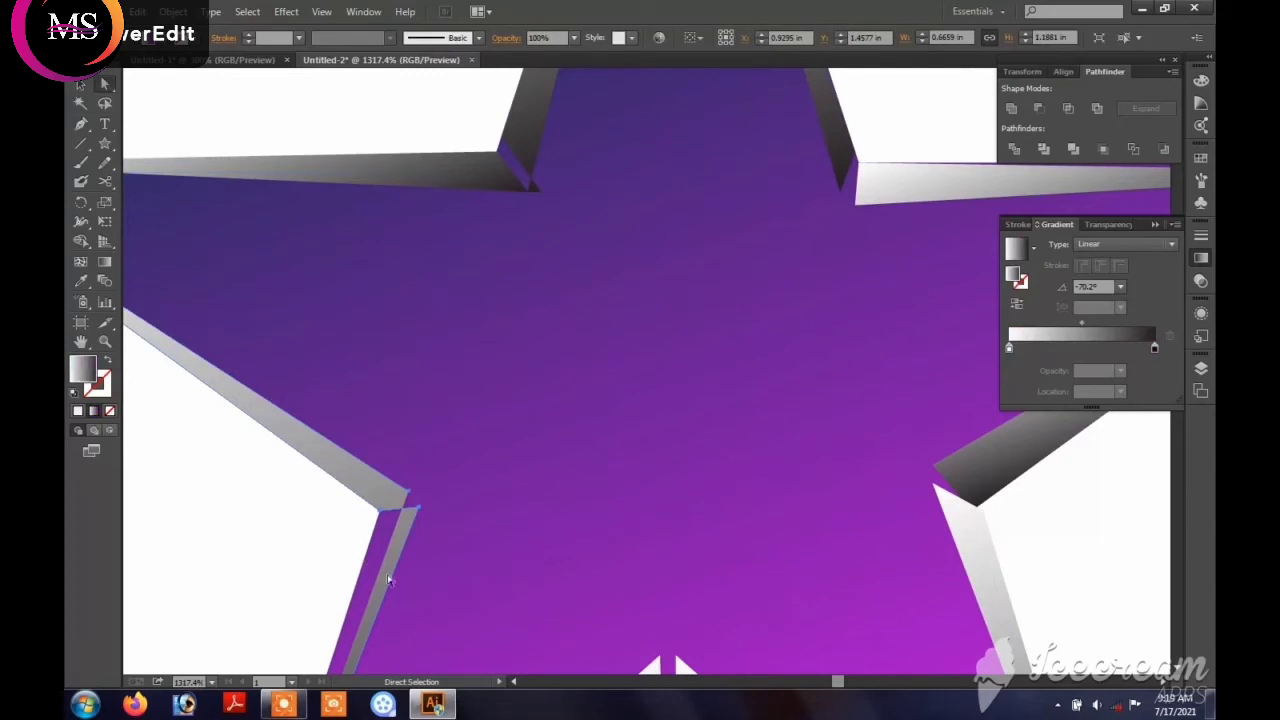
{"action": "left_click", "coordinate": [419, 510]}
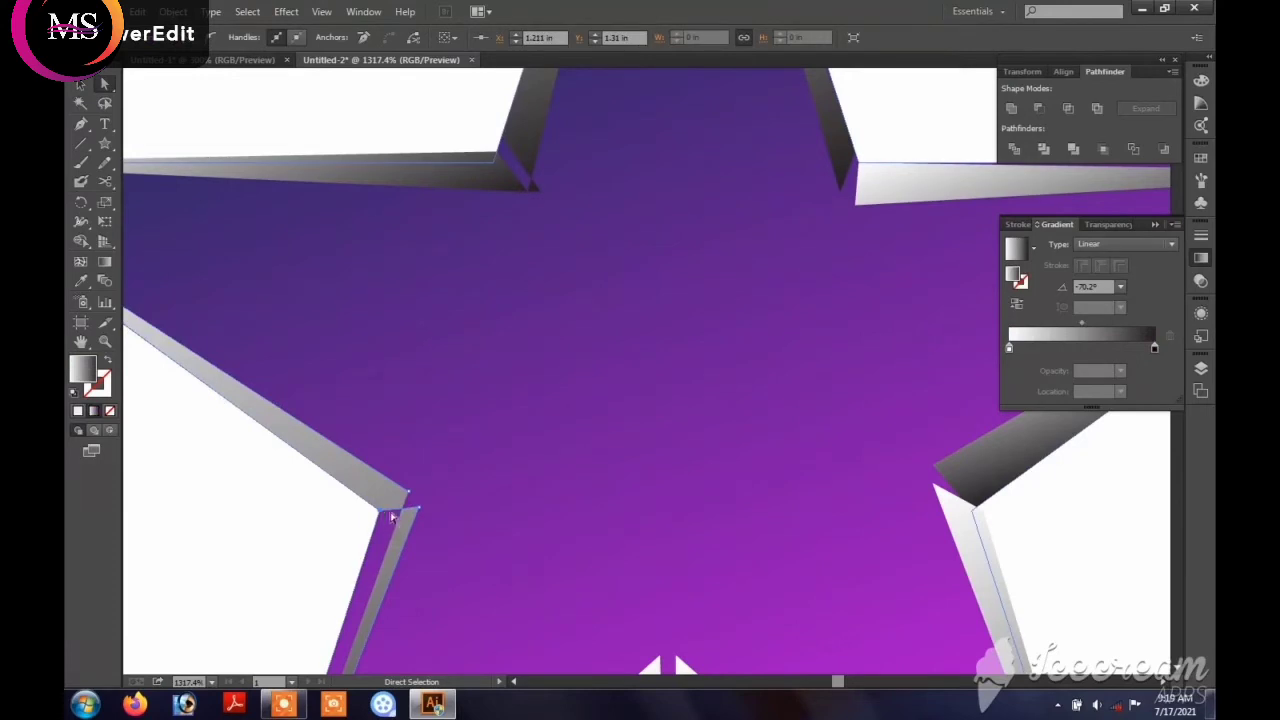
{"action": "left_click_drag", "start_coordinate": [417, 517], "coordinate": [426, 537]}
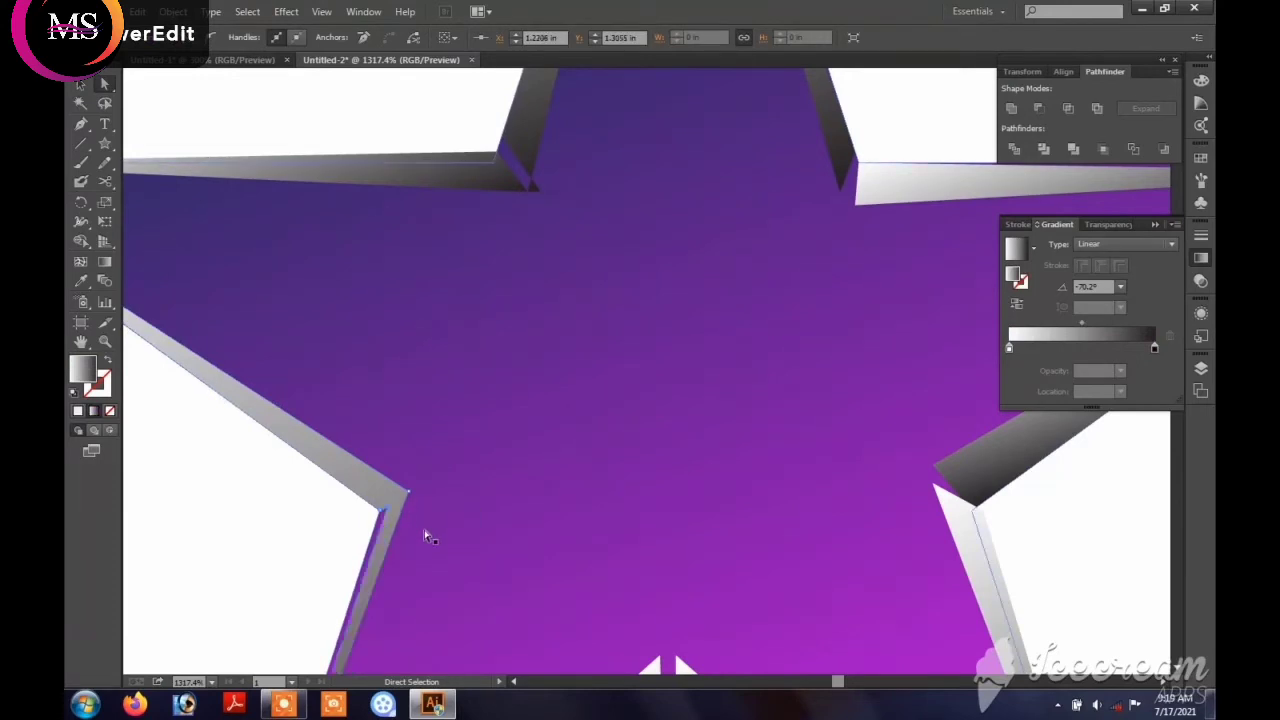
Step: Nudge the corner anchor at the left notch sideways to close the purple gap along the facet's outer edge
{"action": "key", "text": "Left"}
{"action": "key", "text": "Left"}
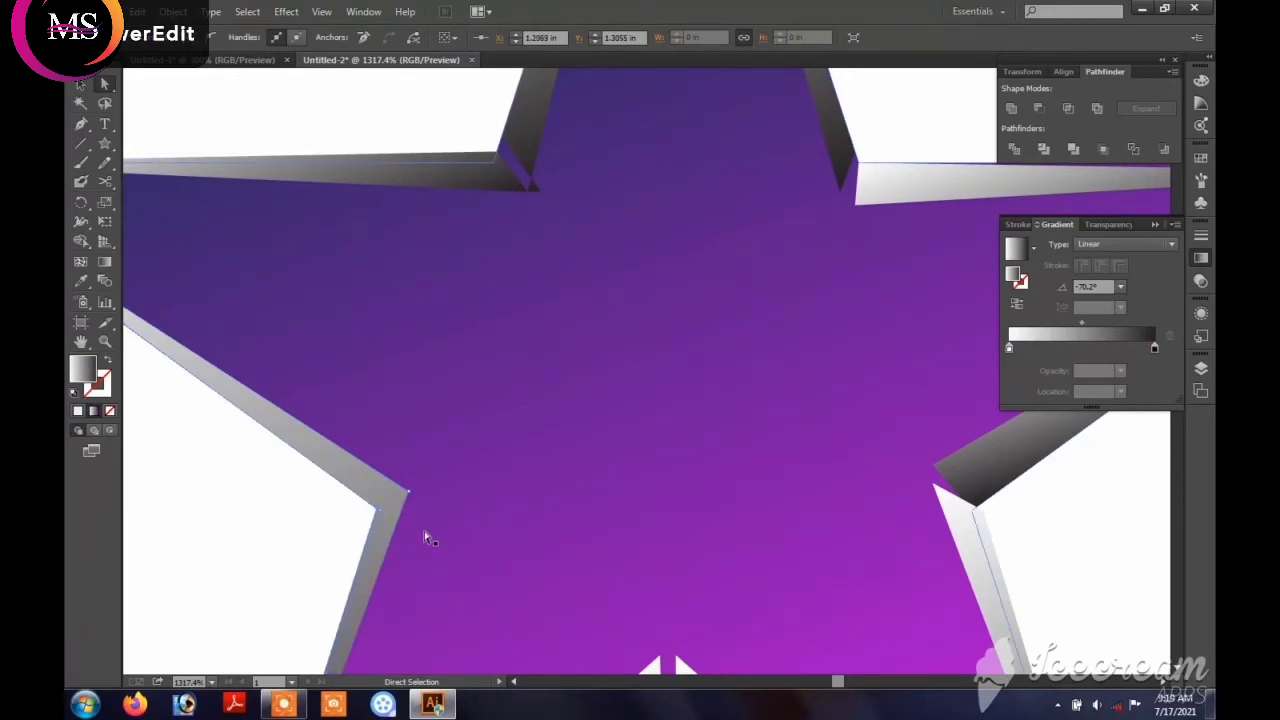
{"action": "key", "text": "Right"}
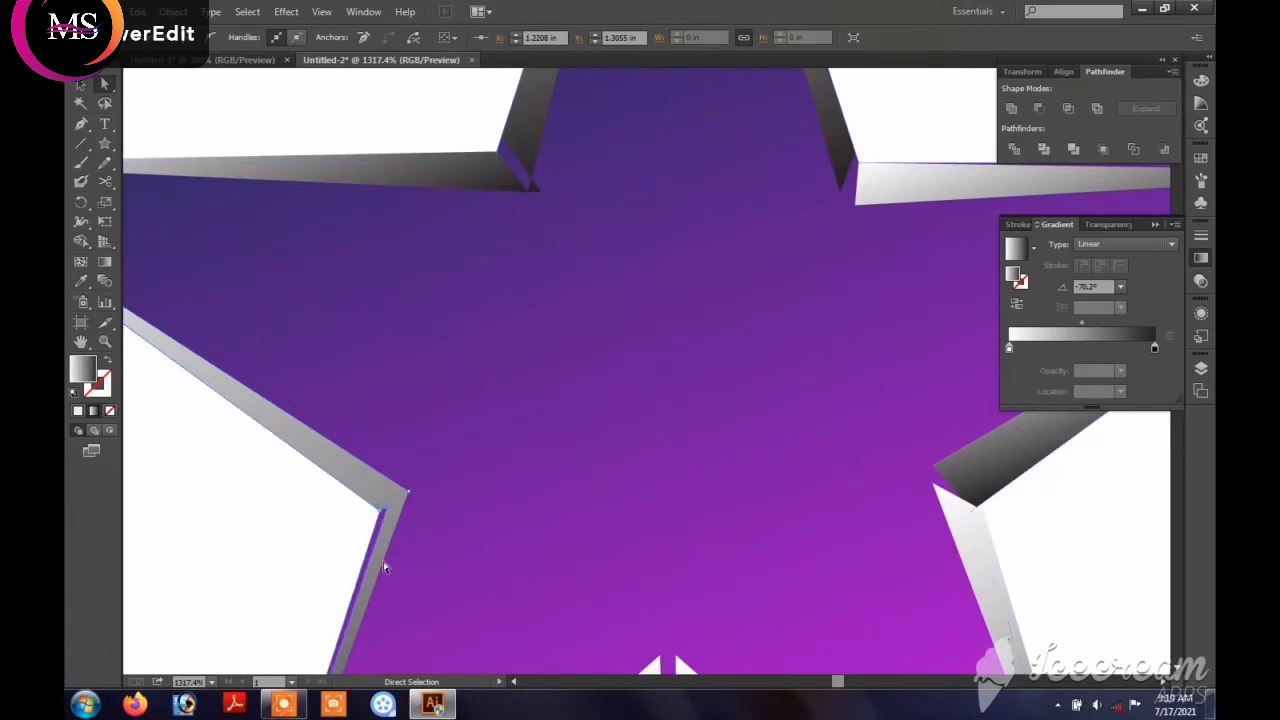
{"action": "left_click", "coordinate": [78, 85]}
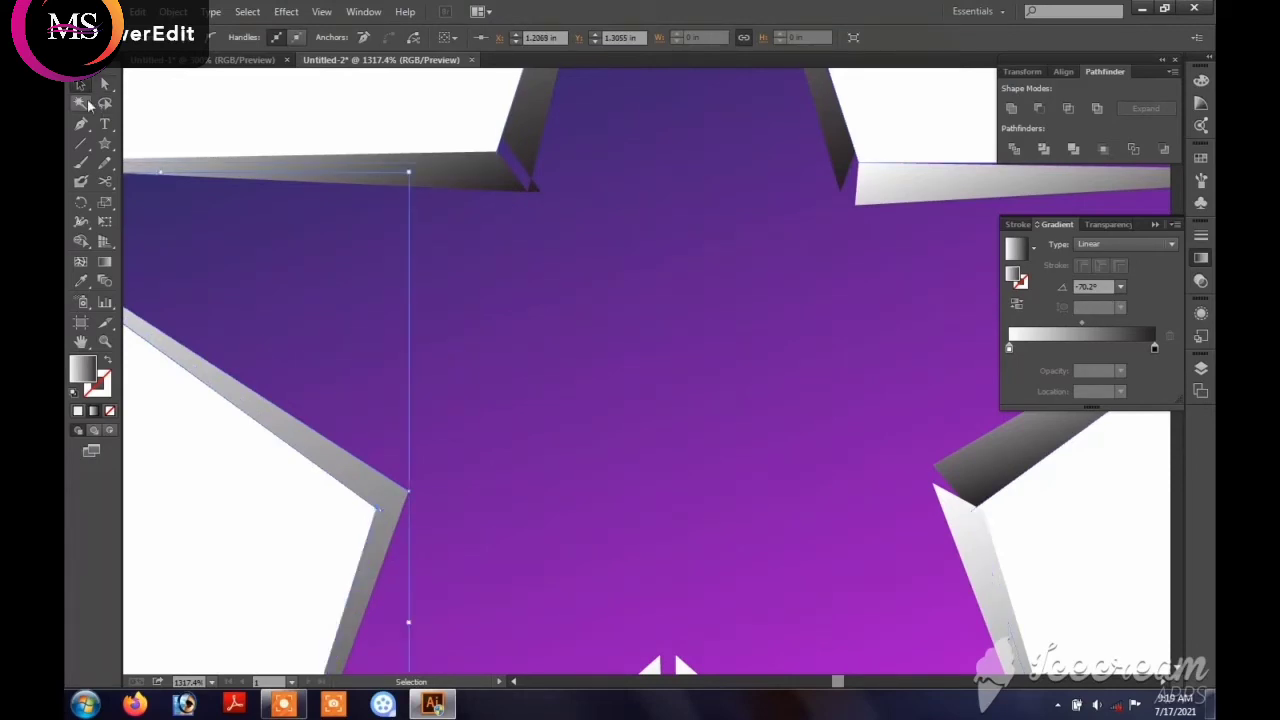
{"action": "left_click", "coordinate": [82, 124]}
{"action": "left_click", "coordinate": [518, 190]}
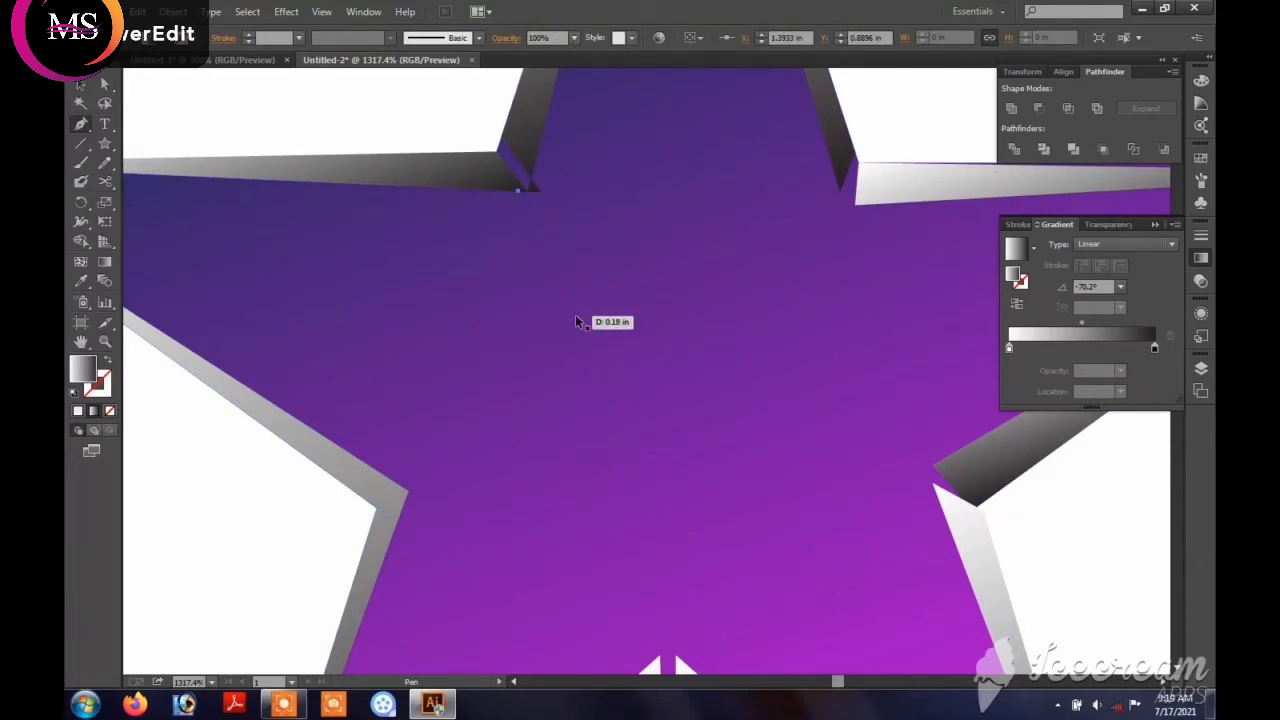
{"action": "key", "text": "ctrl+minus"}
{"action": "key", "text": "ctrl+minus"}
{"action": "key", "text": "ctrl+minus"}
{"action": "key", "text": "ctrl+minus"}
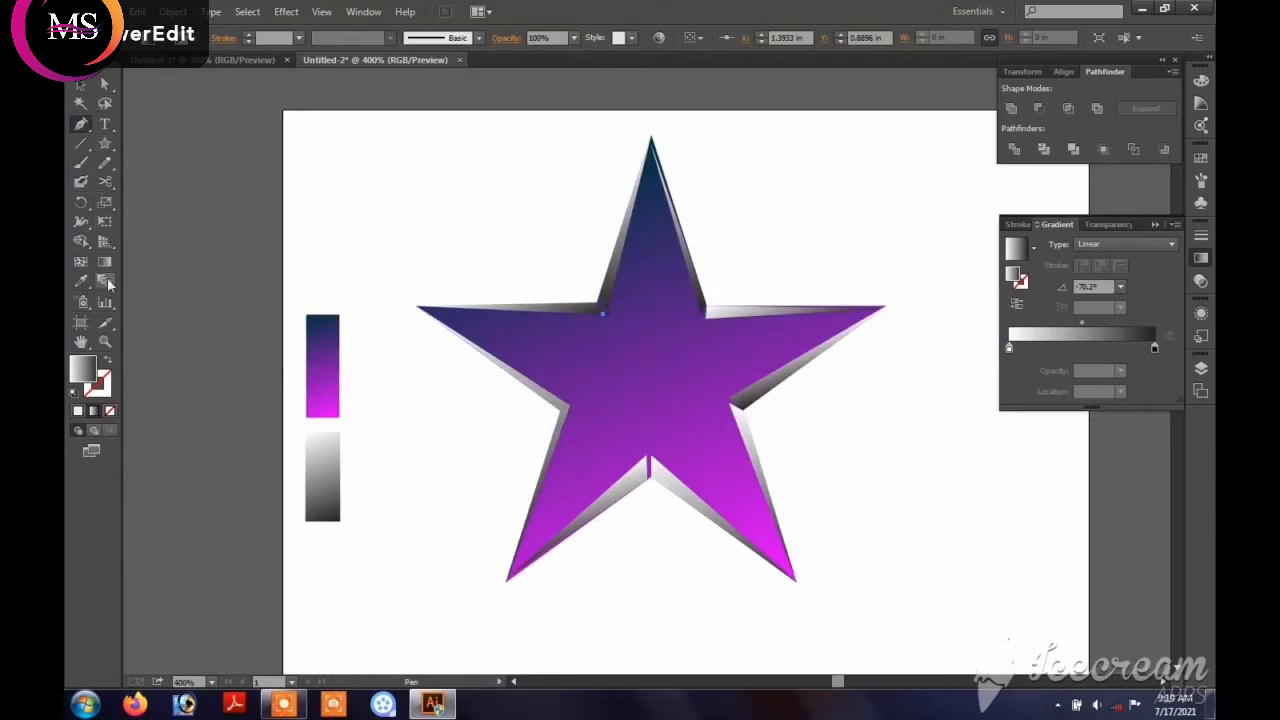
Step: Raise the star's corner anchor at the upper-left notch to line up with the left arm facet's upper edge
{"action": "left_click_drag", "start_coordinate": [591, 268], "coordinate": [651, 392]}
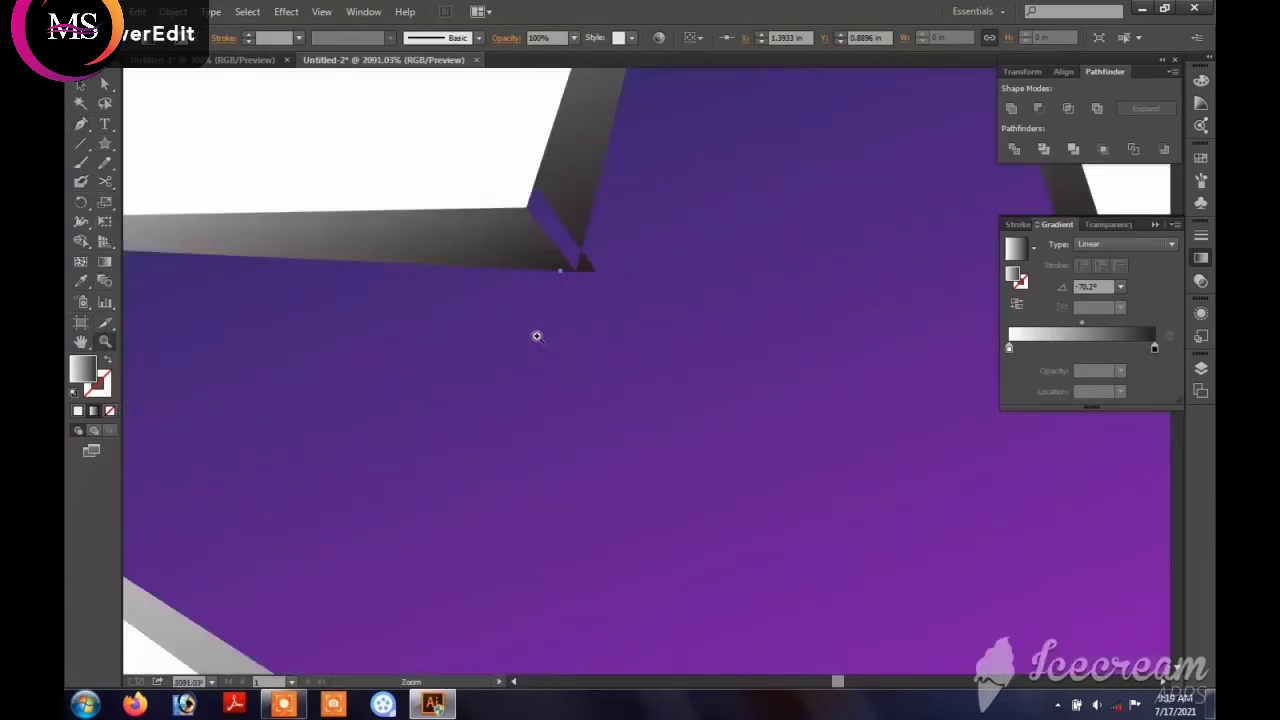
{"action": "scroll", "coordinate": [537, 337], "scroll_direction": "up", "scroll_amount": 1}
{"action": "left_click", "coordinate": [105, 85]}
{"action": "left_click", "coordinate": [577, 329]}
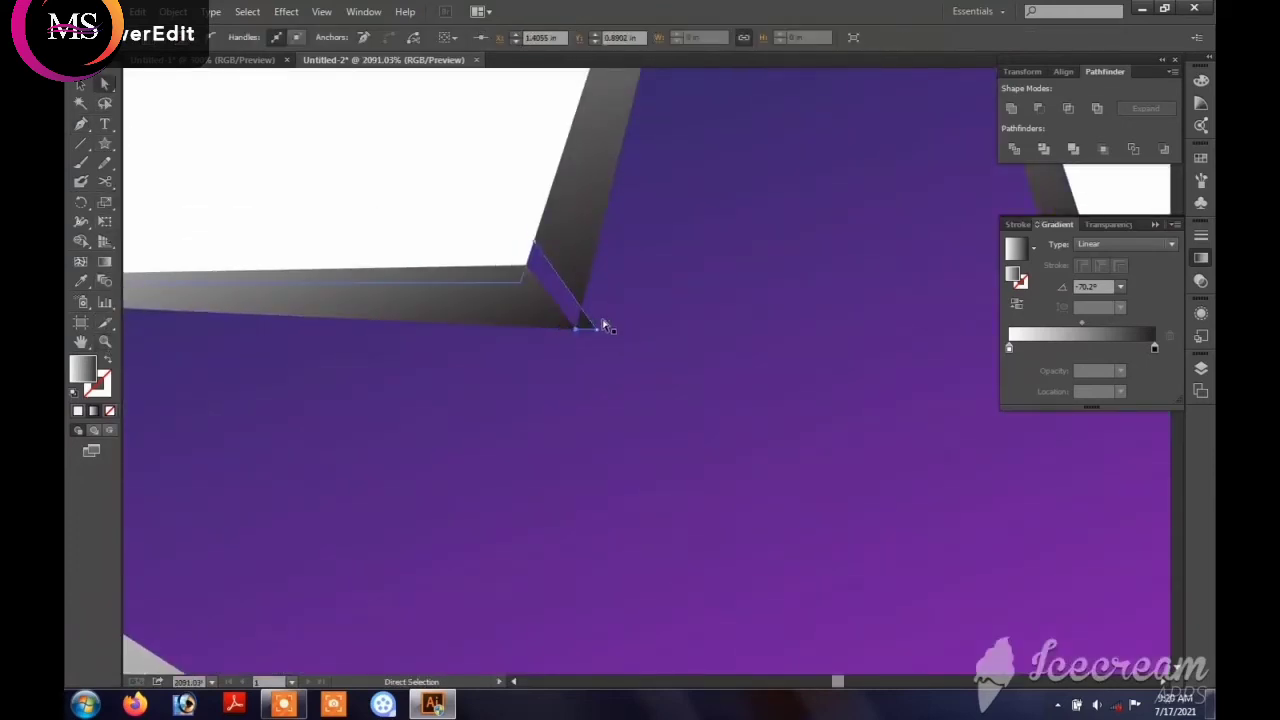
{"action": "left_click", "coordinate": [601, 333]}
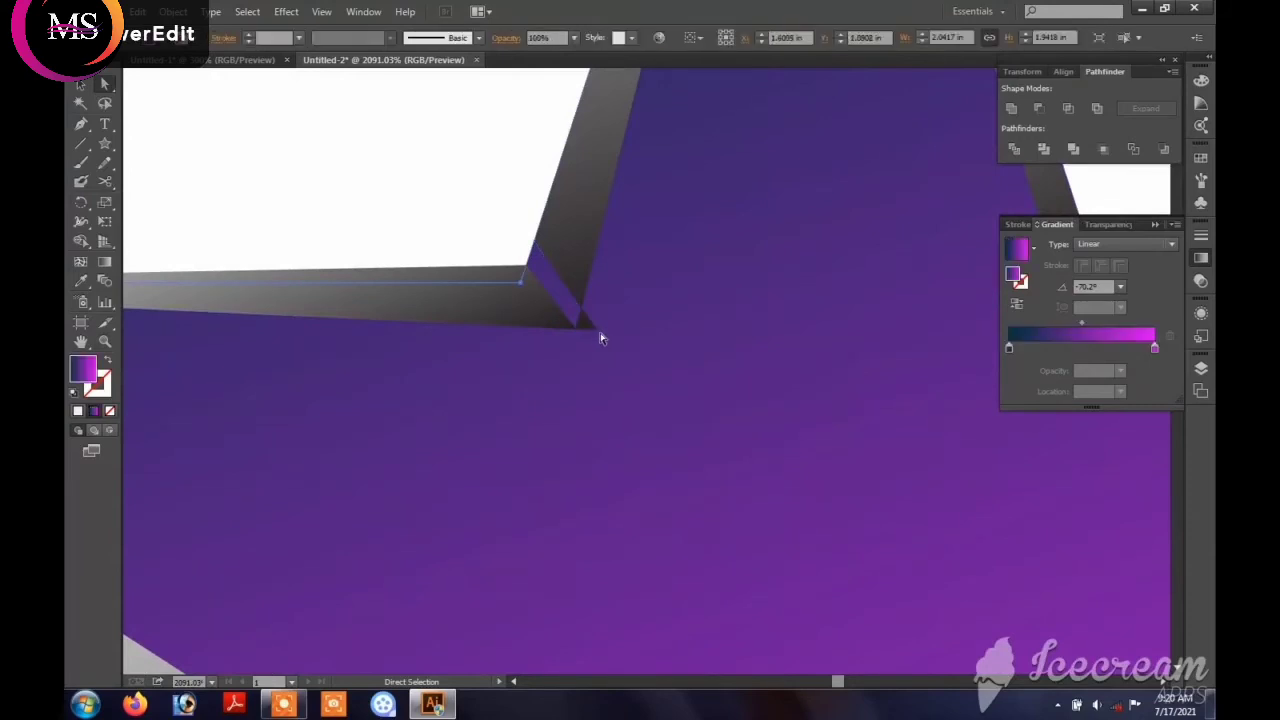
{"action": "left_click", "coordinate": [521, 285]}
{"action": "key", "text": "Up"}
{"action": "key", "text": "Up"}
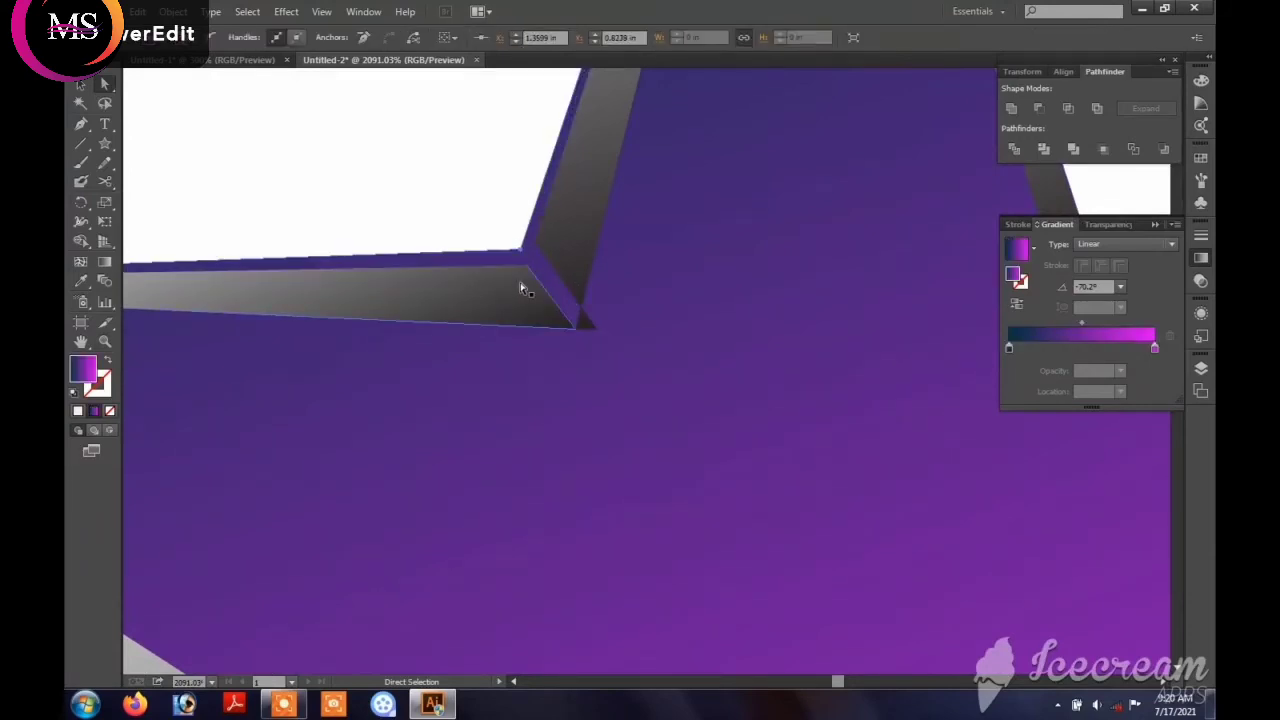
{"action": "key", "text": "Down"}
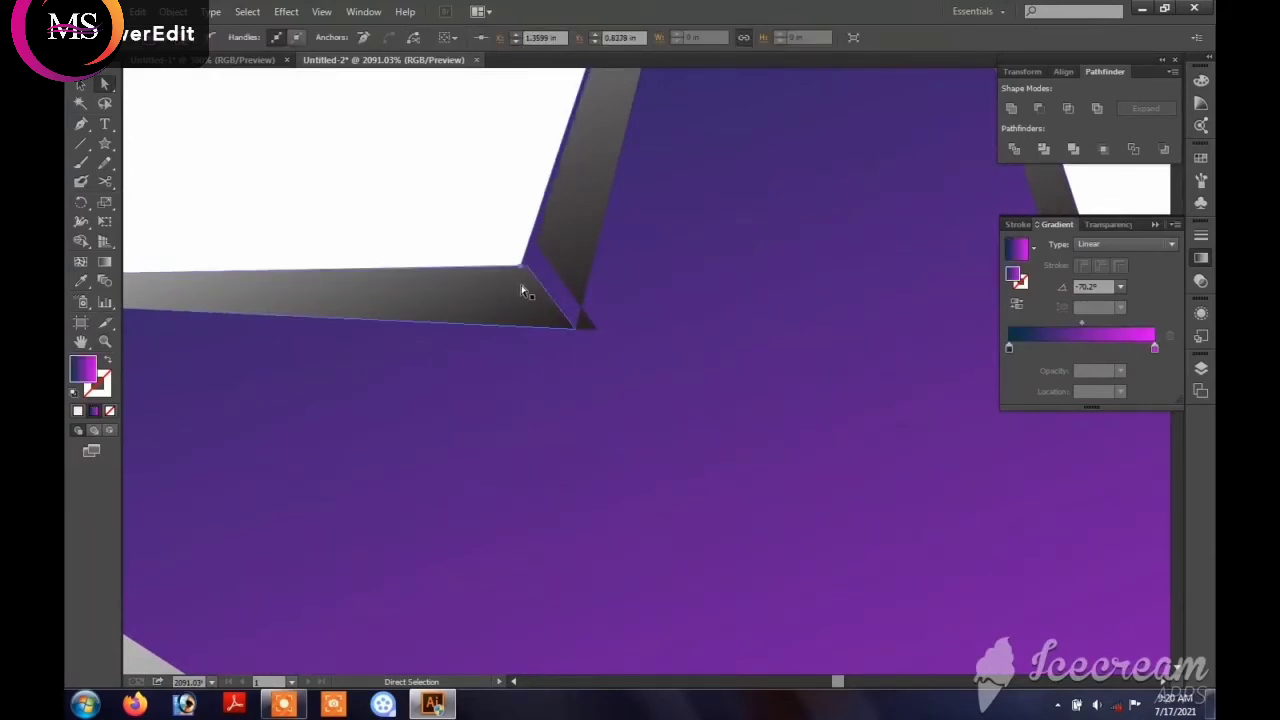
Step: Join the outer and inner corners of the two facets at the upper-left notch so they share one mitred edge
{"action": "left_click", "coordinate": [522, 291]}
{"action": "mouse_move", "coordinate": [527, 268]}
{"action": "left_mouse_down"}
{"action": "mouse_move", "coordinate": [560, 278]}
{"action": "mouse_move", "coordinate": [530, 250]}
{"action": "mouse_move", "coordinate": [521, 266]}
{"action": "left_mouse_up"}
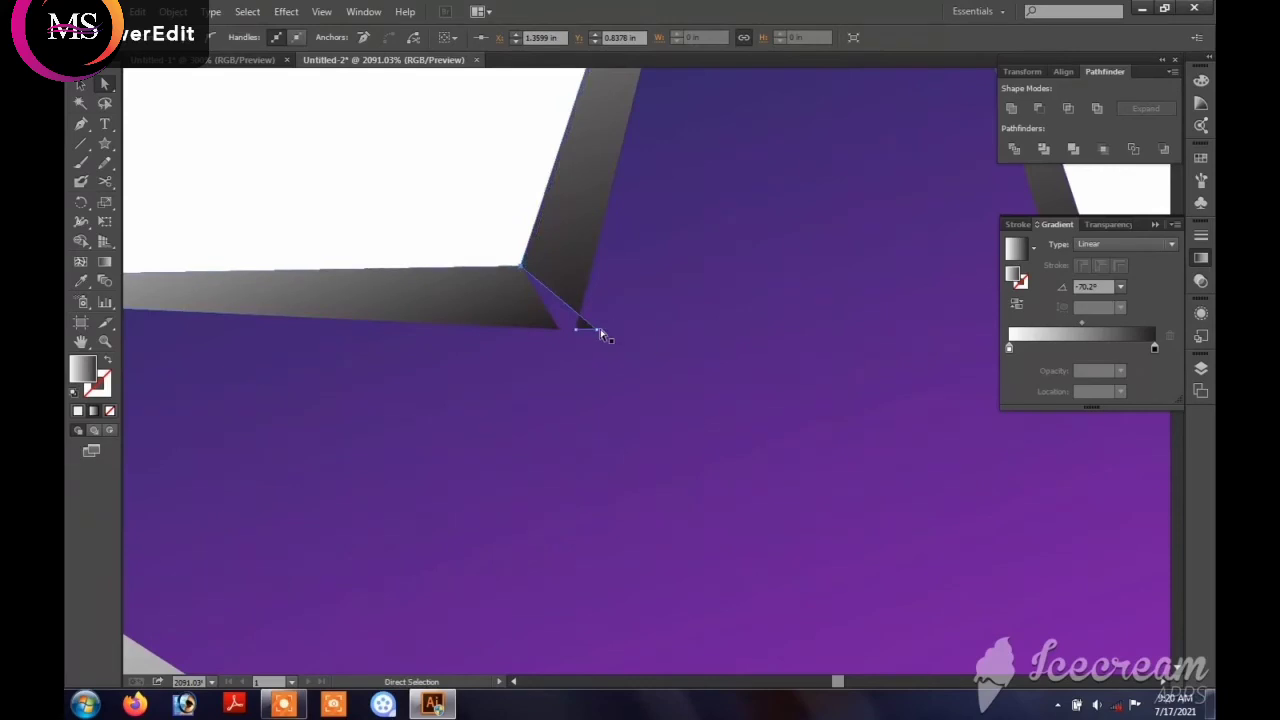
{"action": "mouse_move", "coordinate": [602, 335]}
{"action": "left_mouse_down"}
{"action": "mouse_move", "coordinate": [548, 312]}
{"action": "mouse_move", "coordinate": [558, 328]}
{"action": "left_mouse_up"}
{"action": "left_click", "coordinate": [585, 325]}
{"action": "left_click", "coordinate": [587, 330]}
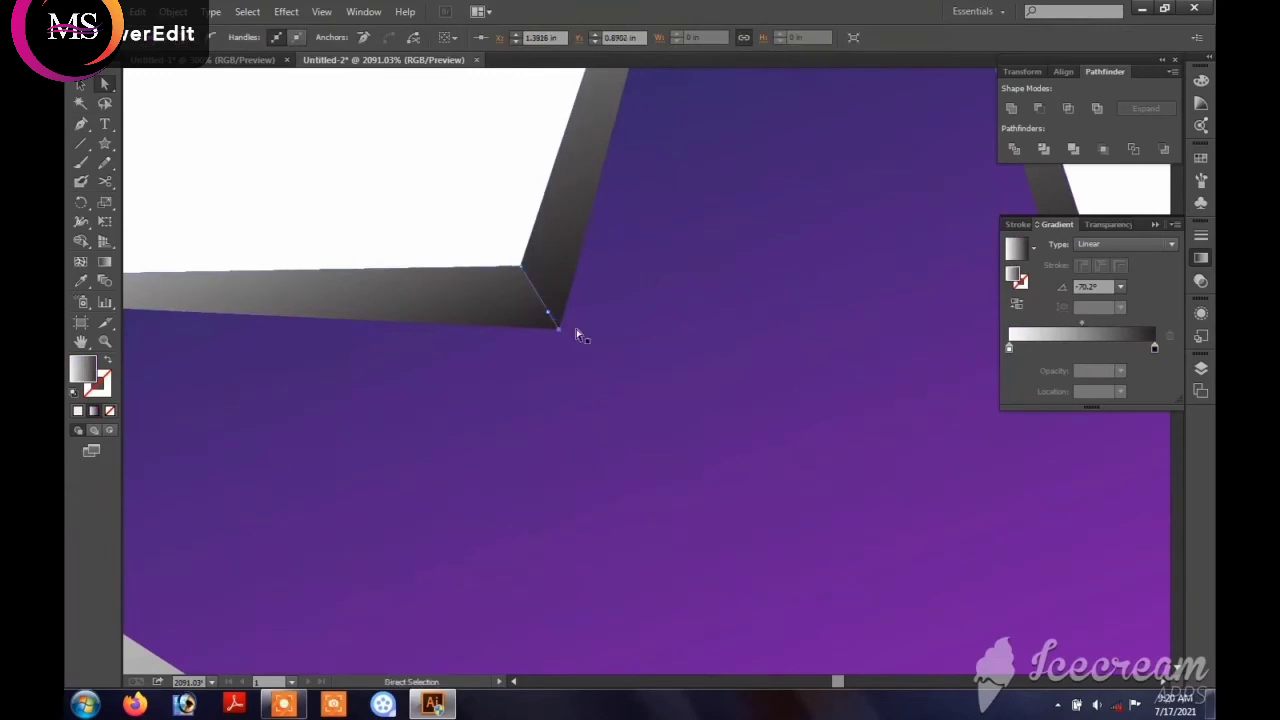
Step: Move the inner tip of the top arm's facet onto the right arm facet's inner corner at the upper-right notch
{"action": "scroll", "coordinate": [608, 319], "scroll_direction": "up", "scroll_amount": 1}
{"action": "left_click_drag", "start_coordinate": [703, 355], "coordinate": [197, 368]}
{"action": "left_click", "coordinate": [79, 126]}
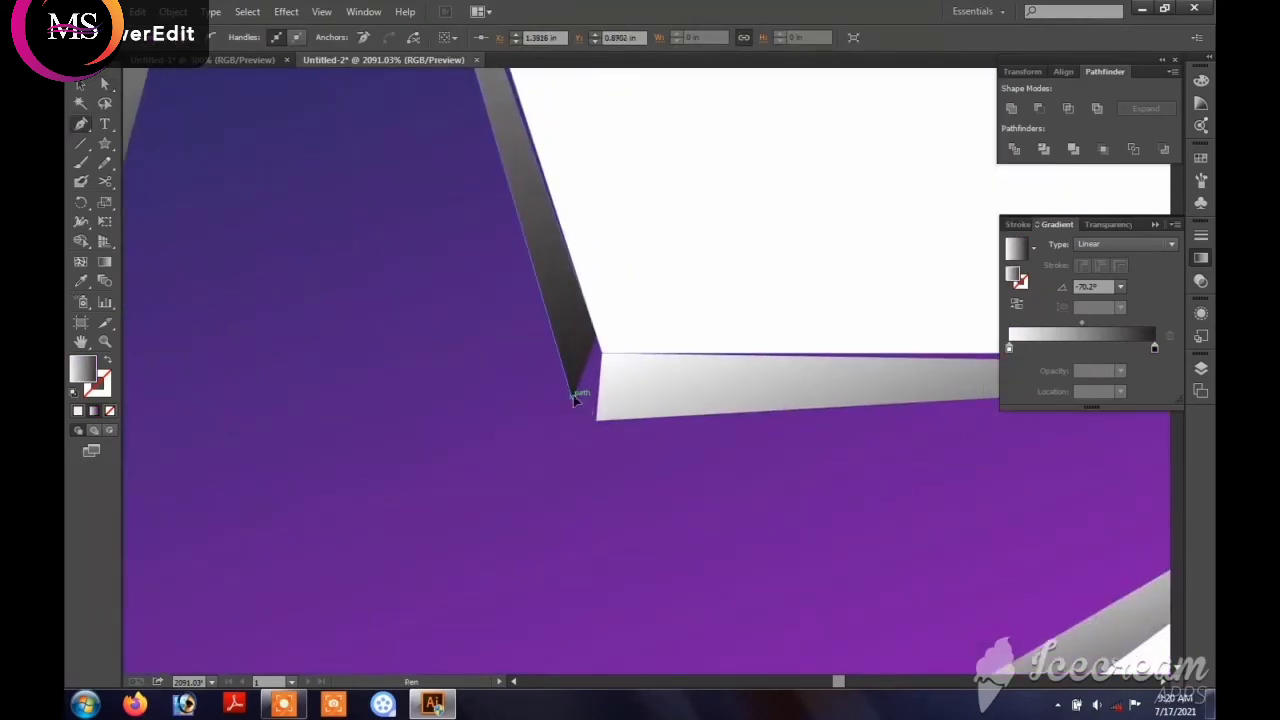
{"action": "left_click", "coordinate": [105, 86]}
{"action": "left_click_drag", "start_coordinate": [572, 397], "coordinate": [597, 420]}
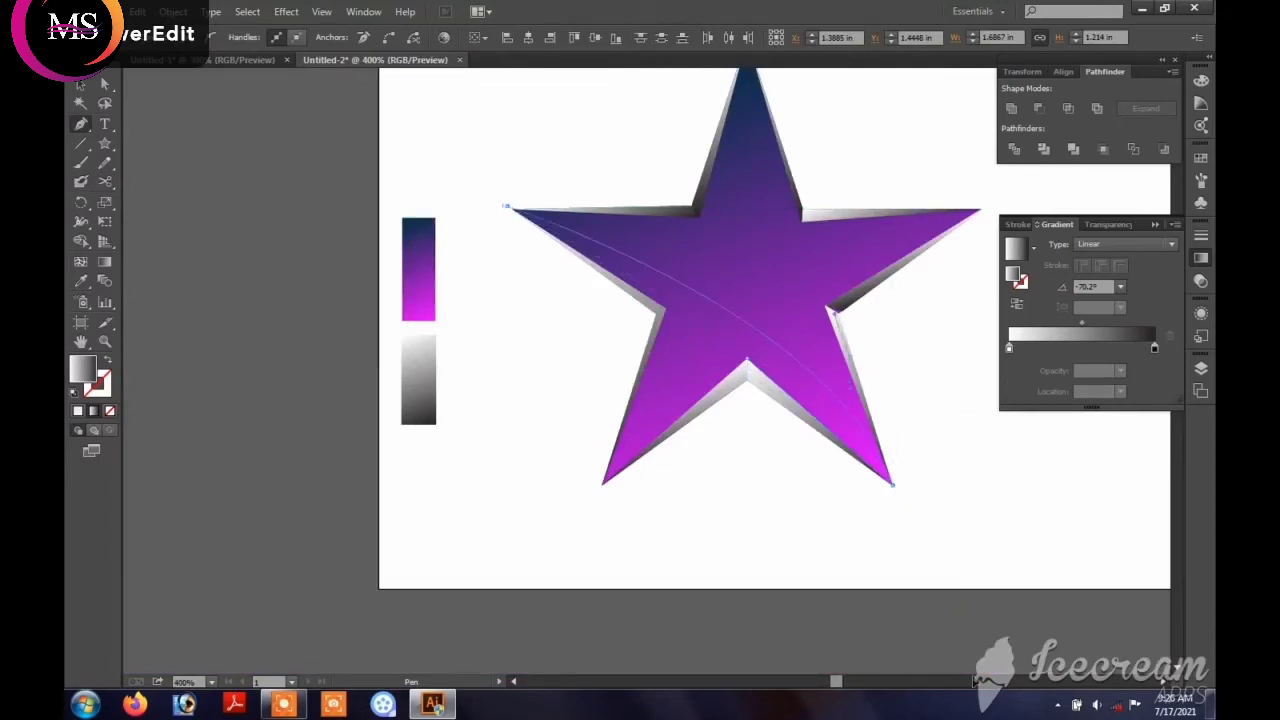
Step: Try to adjust the curved Pen shape between the left arm's tip and the lower-right tip, and undo it
{"action": "scroll", "coordinate": [920, 580], "scroll_direction": "down", "scroll_amount": 4}
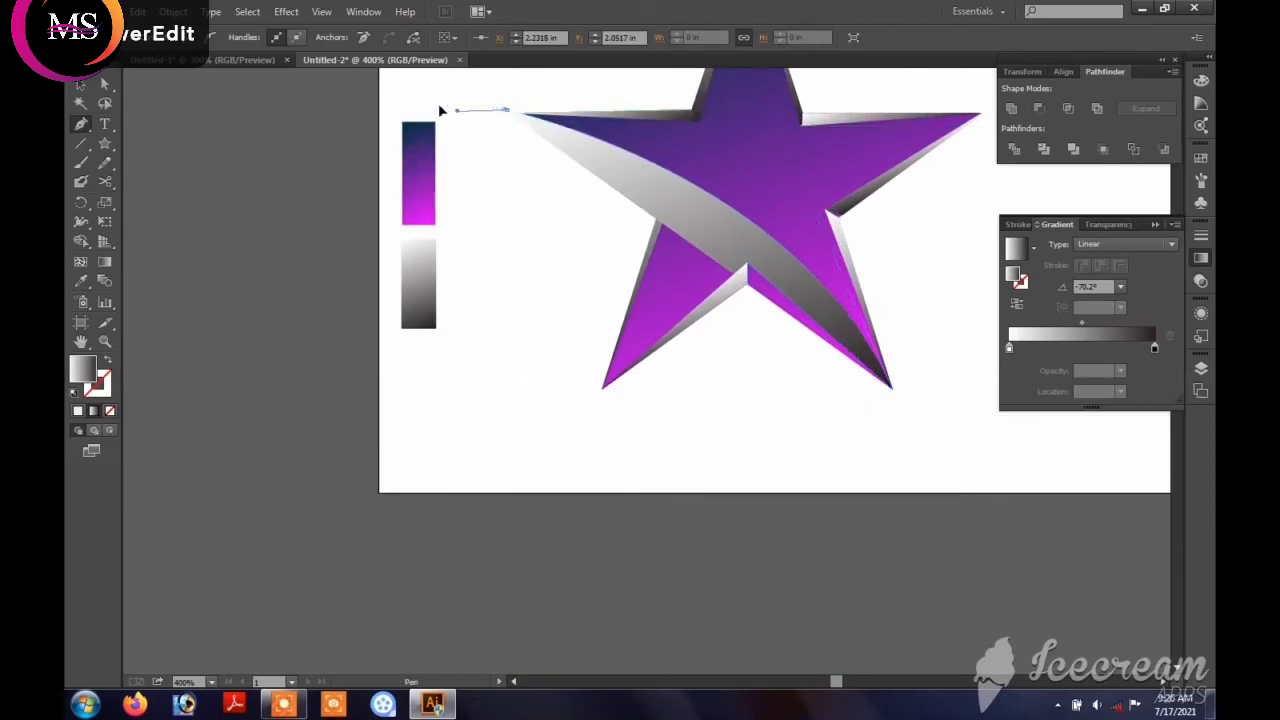
{"action": "left_click_drag", "start_coordinate": [440, 107], "coordinate": [403, 101]}
{"action": "key", "text": "ctrl+z"}
{"action": "key", "text": "ctrl+z"}
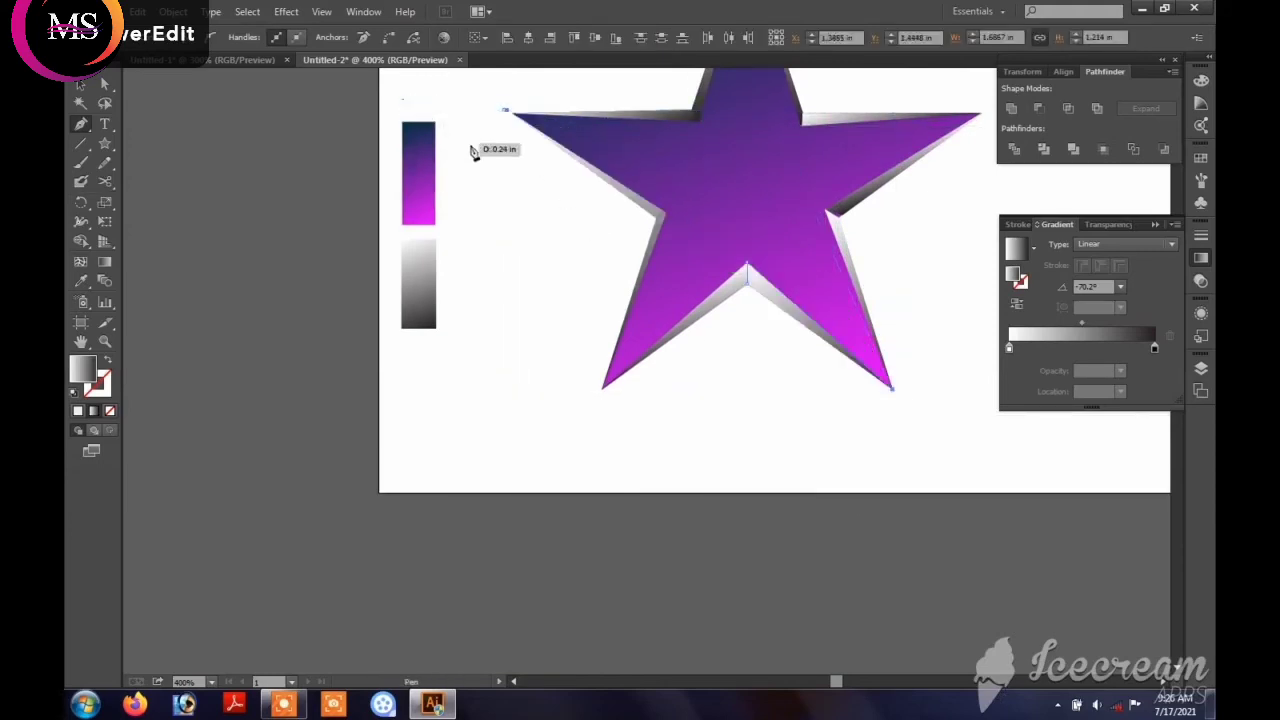
{"action": "left_click", "coordinate": [508, 108]}
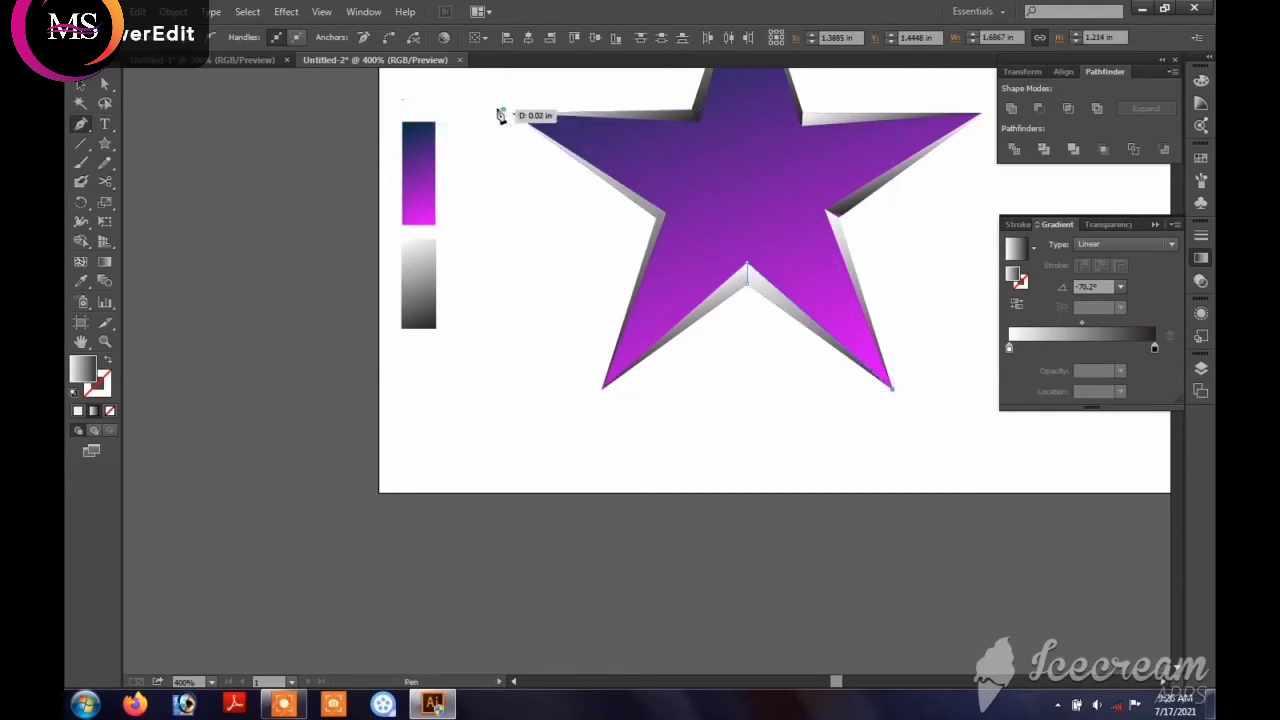
{"action": "key", "text": "p"}
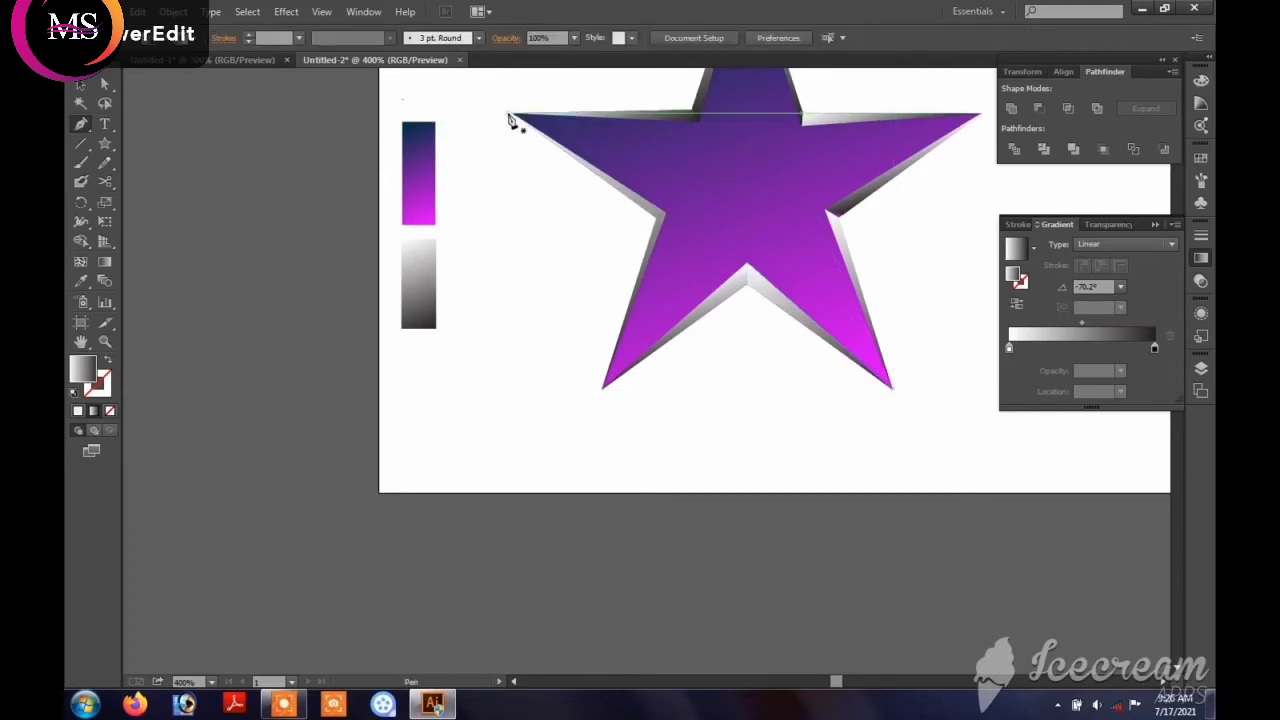
{"action": "left_click", "coordinate": [508, 114]}
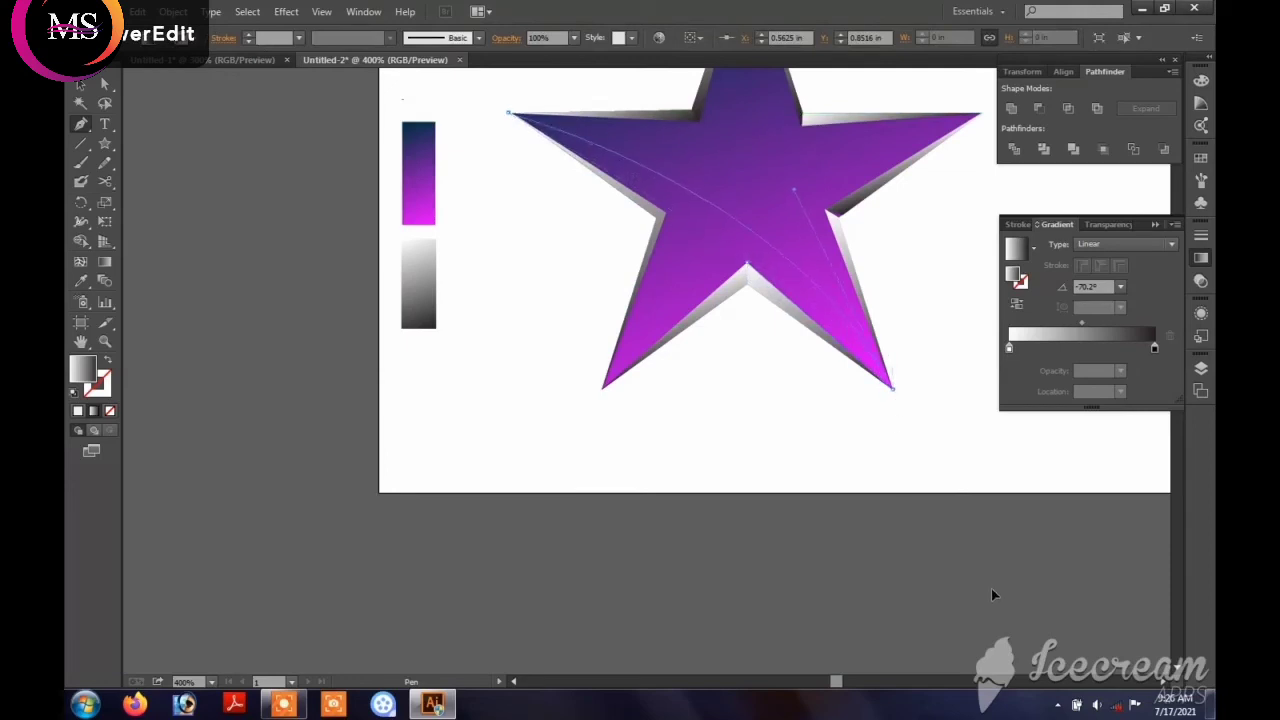
{"action": "left_click_drag", "start_coordinate": [989, 628], "coordinate": [989, 629]}
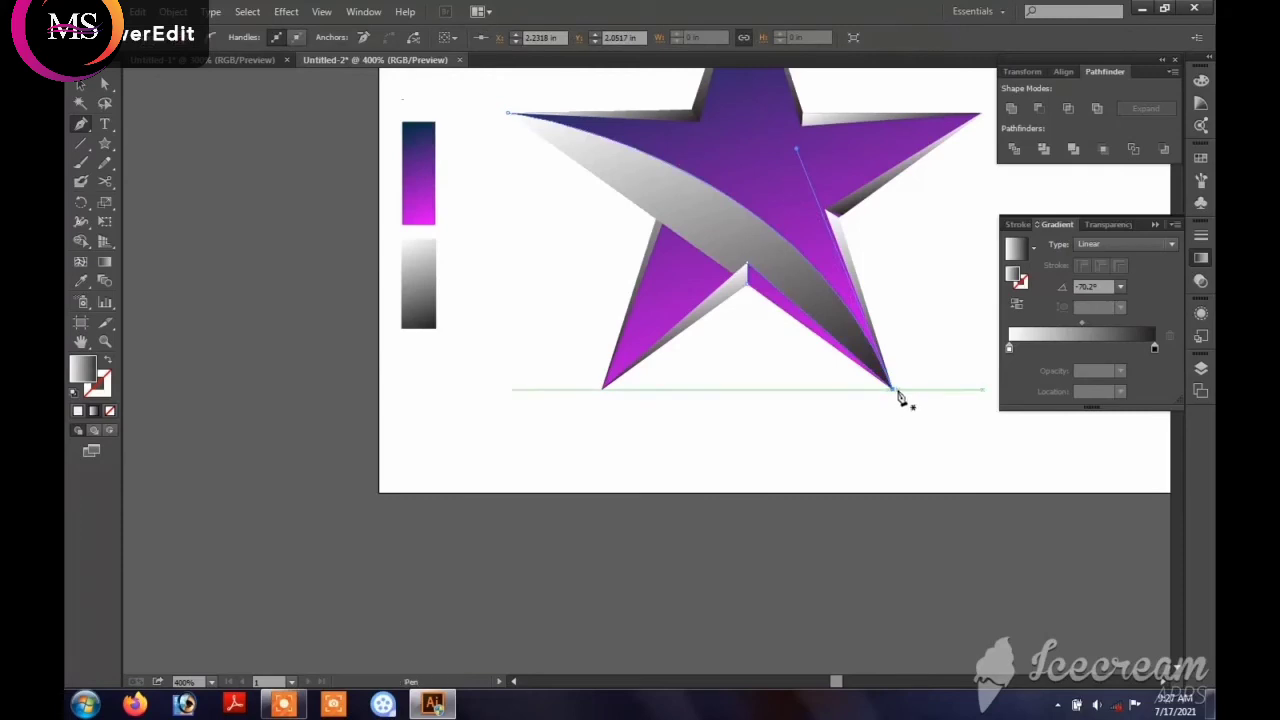
{"action": "key", "text": "ctrl+z"}
{"action": "left_click_drag", "start_coordinate": [890, 388], "coordinate": [843, 371]}
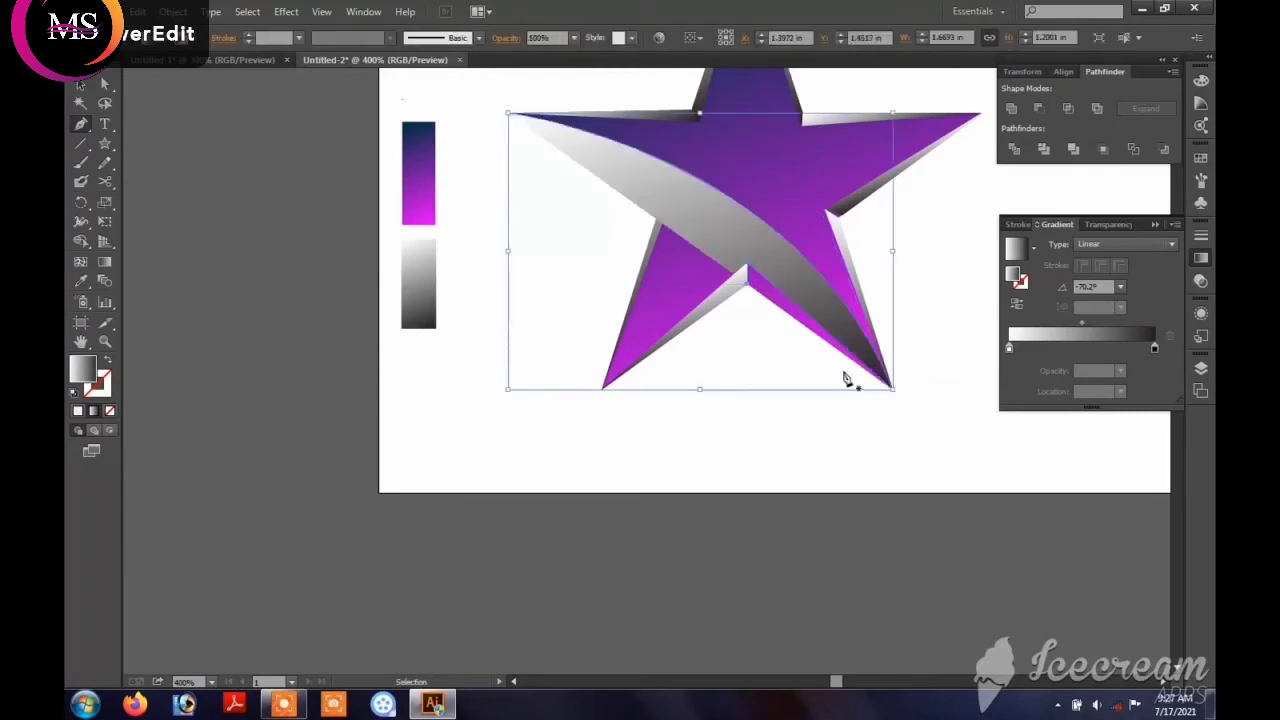
{"action": "left_click", "coordinate": [897, 396]}
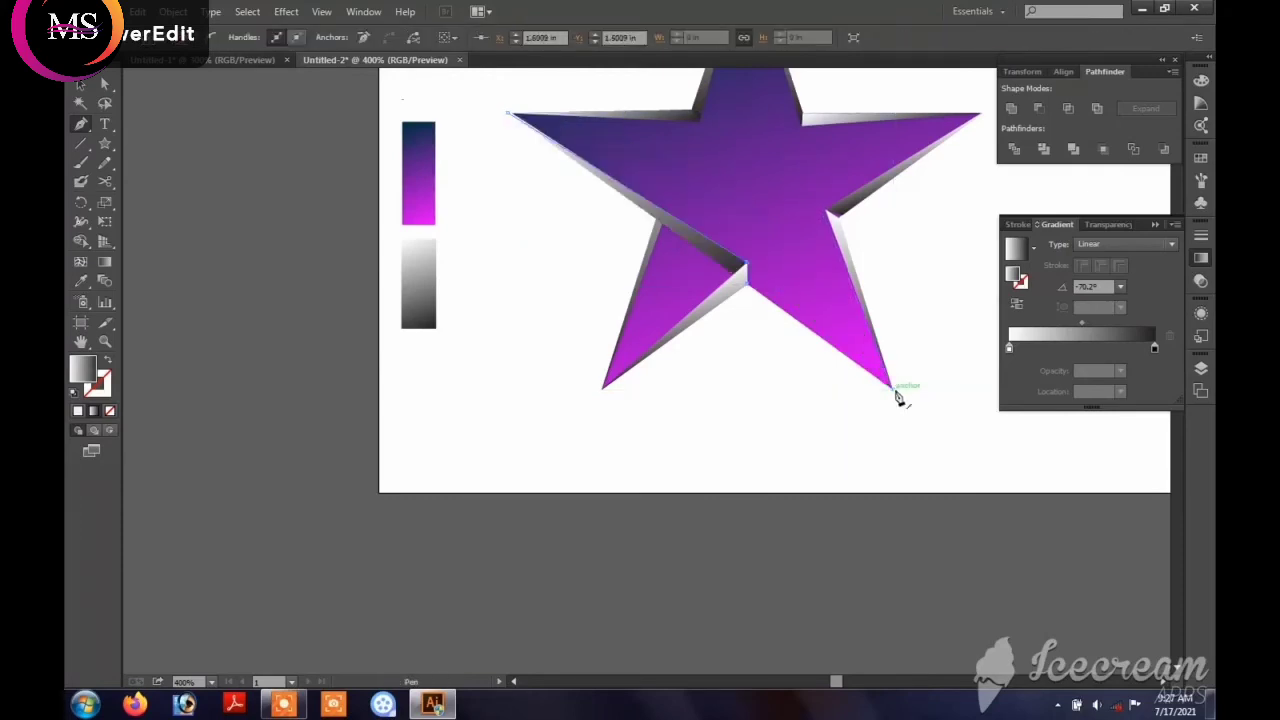
{"action": "key", "text": "ctrl+z"}
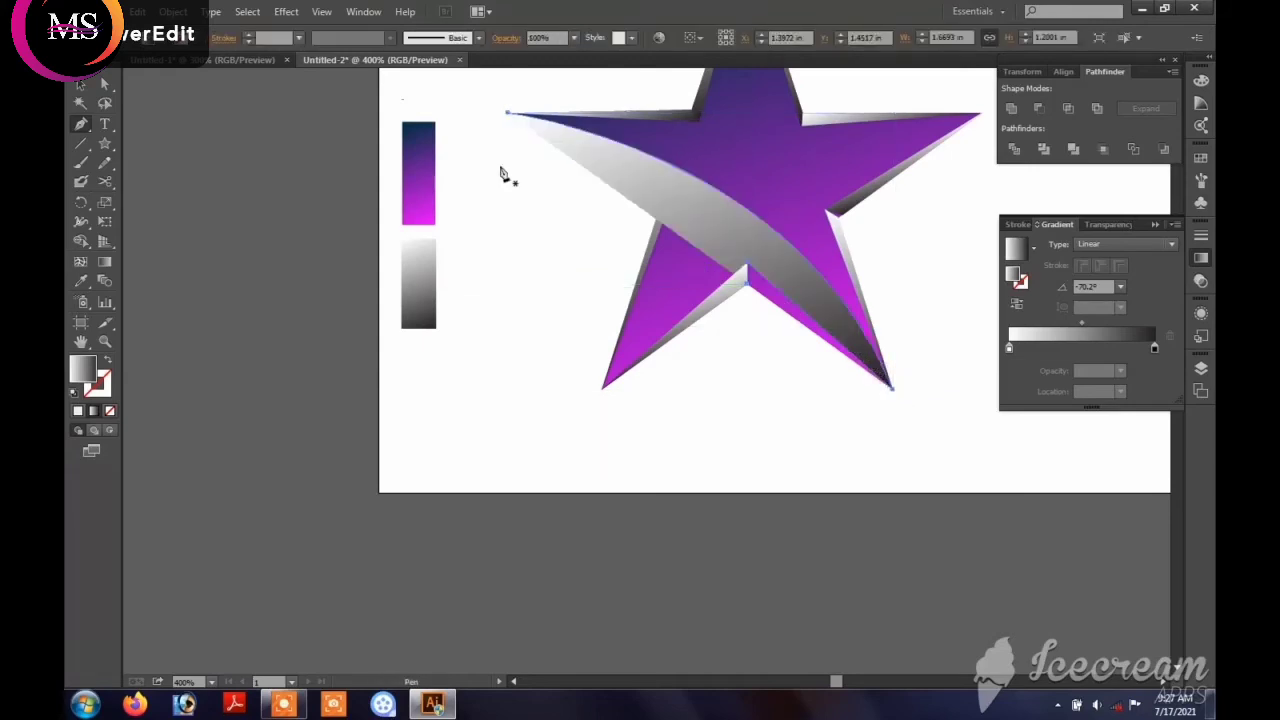
{"action": "left_click_drag", "start_coordinate": [508, 113], "coordinate": [437, 131]}
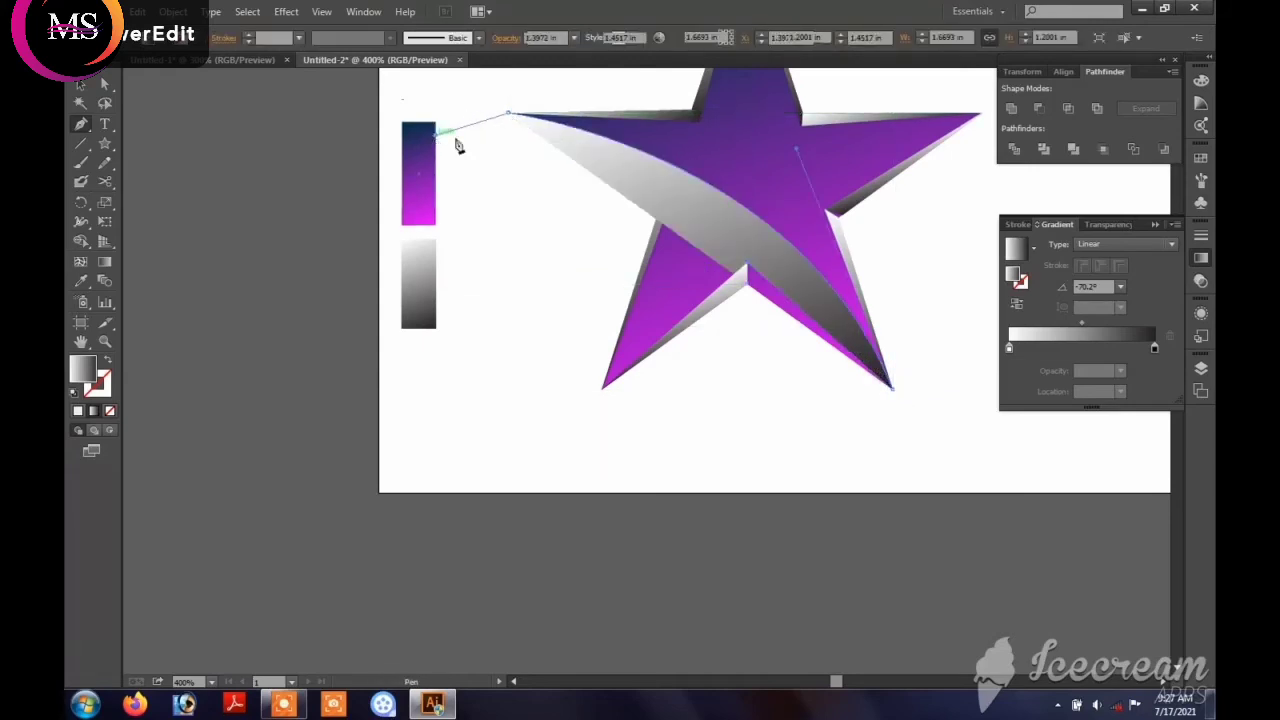
{"action": "key", "text": "ctrl+z"}
{"action": "key", "text": "ctrl+z"}
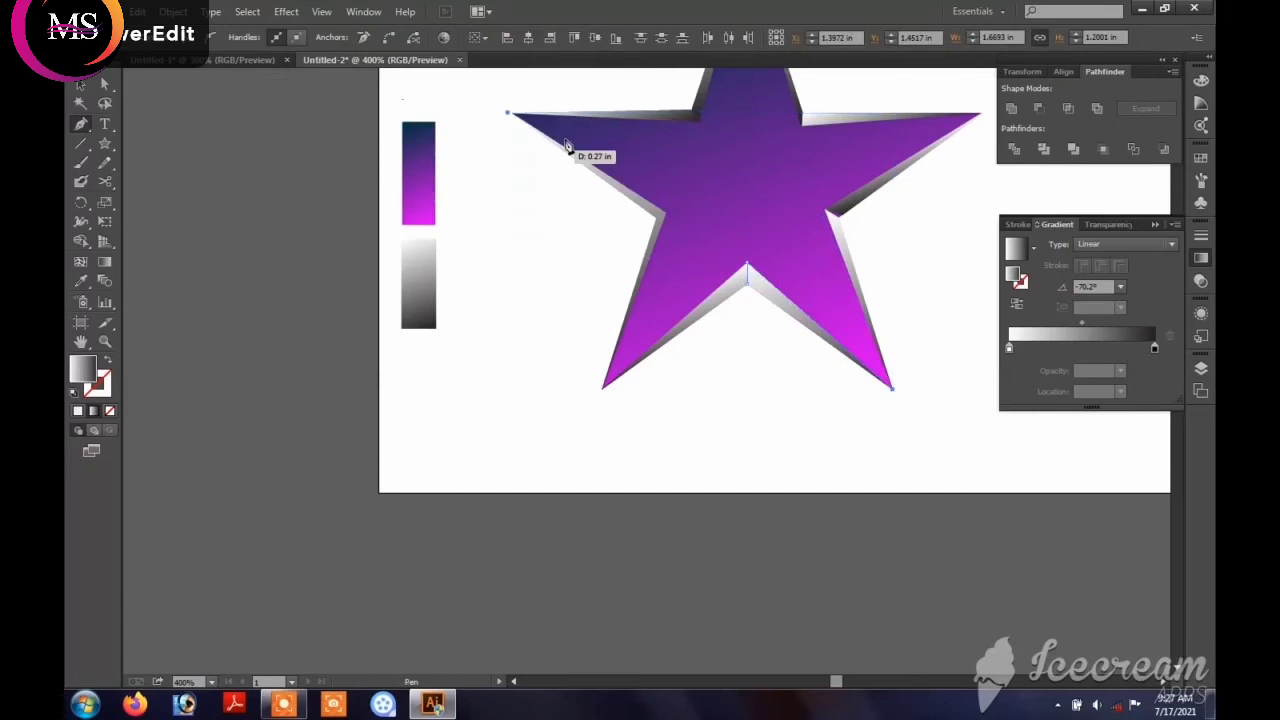
Step: Draw a closed crescent-shaped band with the Pen tool from the left arm's tip to the lower-right tip, curving both long edges
{"action": "left_click", "coordinate": [505, 109]}
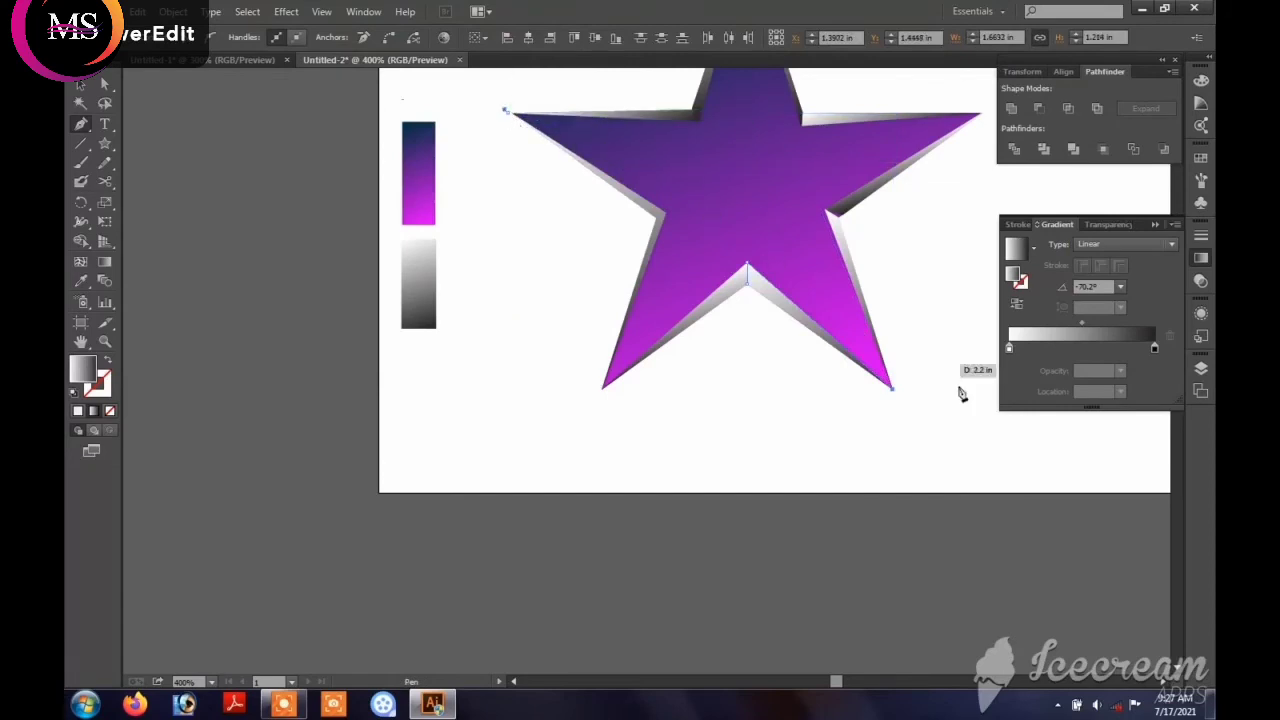
{"action": "left_click_drag", "start_coordinate": [900, 393], "coordinate": [1055, 651]}
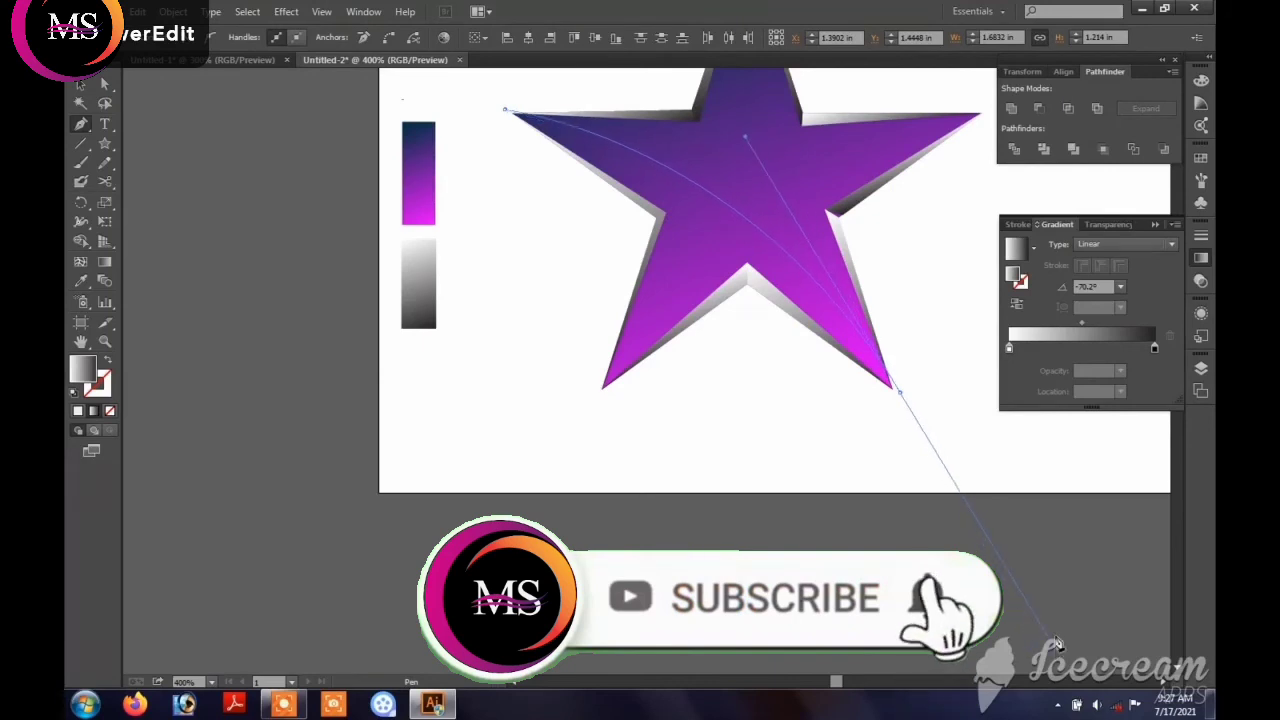
{"action": "left_click", "coordinate": [901, 393]}
{"action": "key", "text": "ctrl+z"}
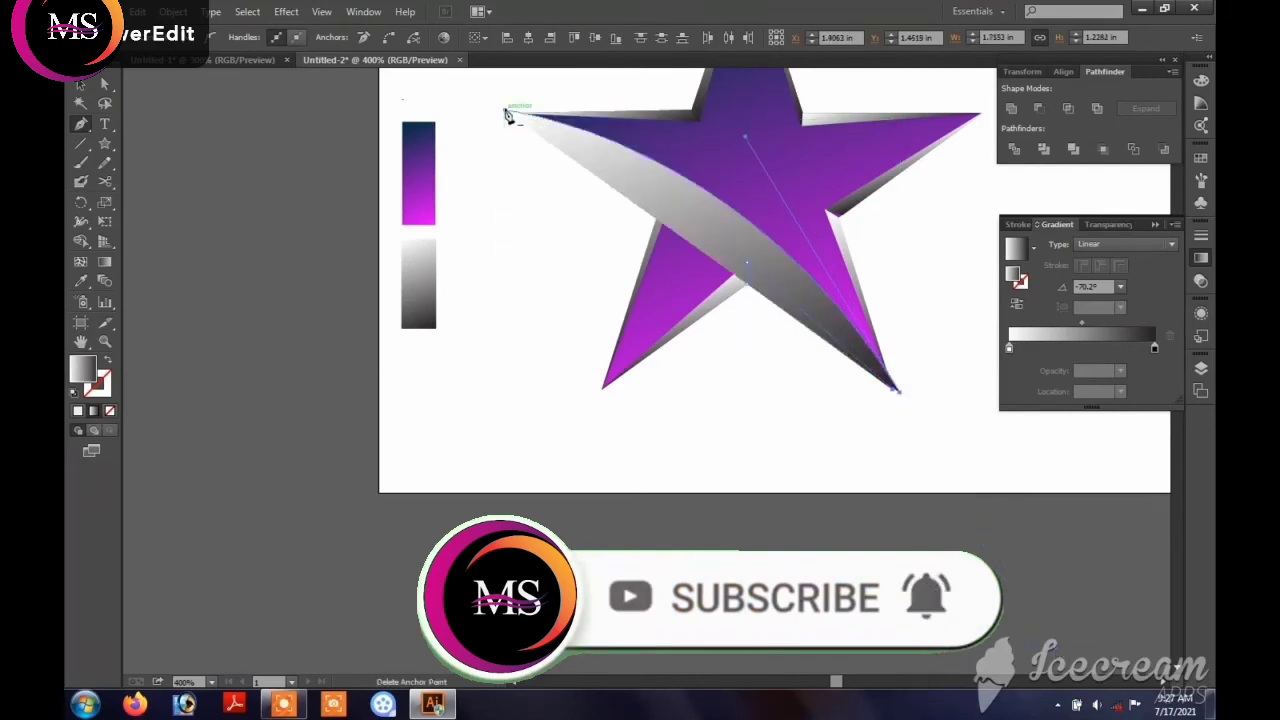
{"action": "left_click_drag", "start_coordinate": [507, 114], "coordinate": [328, 346]}
{"action": "scroll", "coordinate": [608, 298], "scroll_direction": "up", "scroll_amount": 1}
{"action": "scroll", "coordinate": [640, 292], "scroll_direction": "down", "scroll_amount": 8}
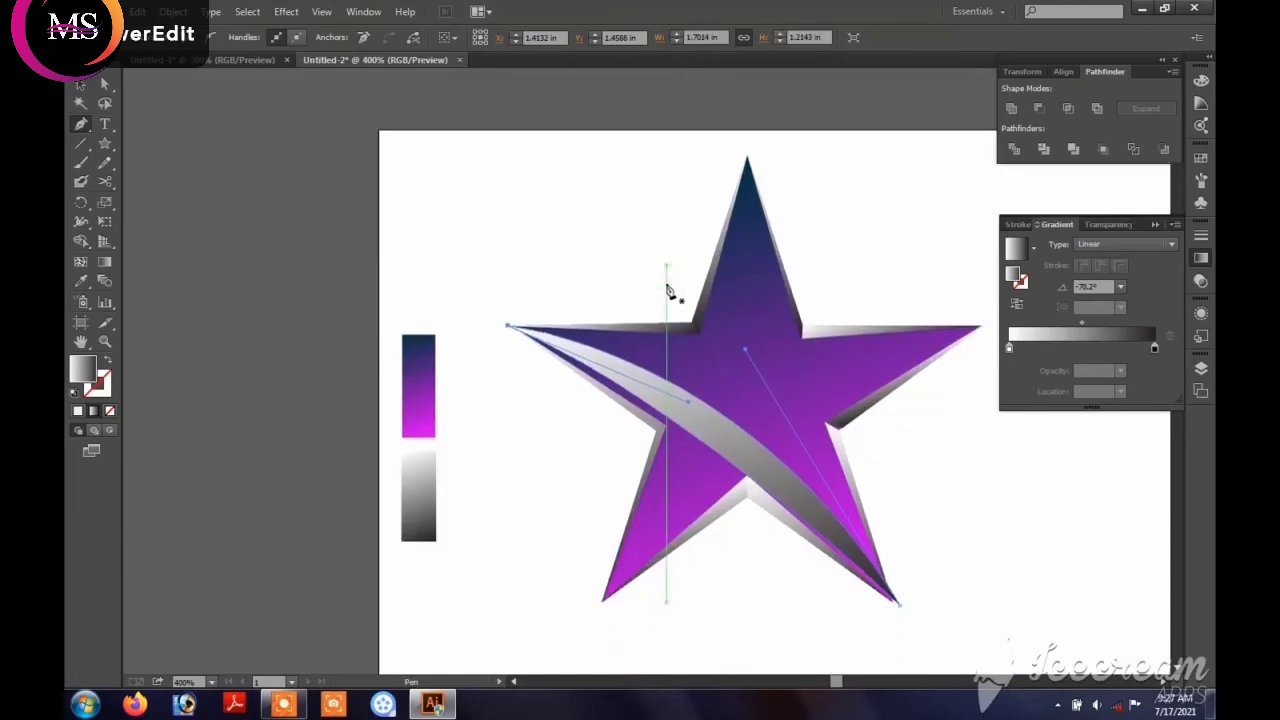
{"action": "key", "text": "v"}
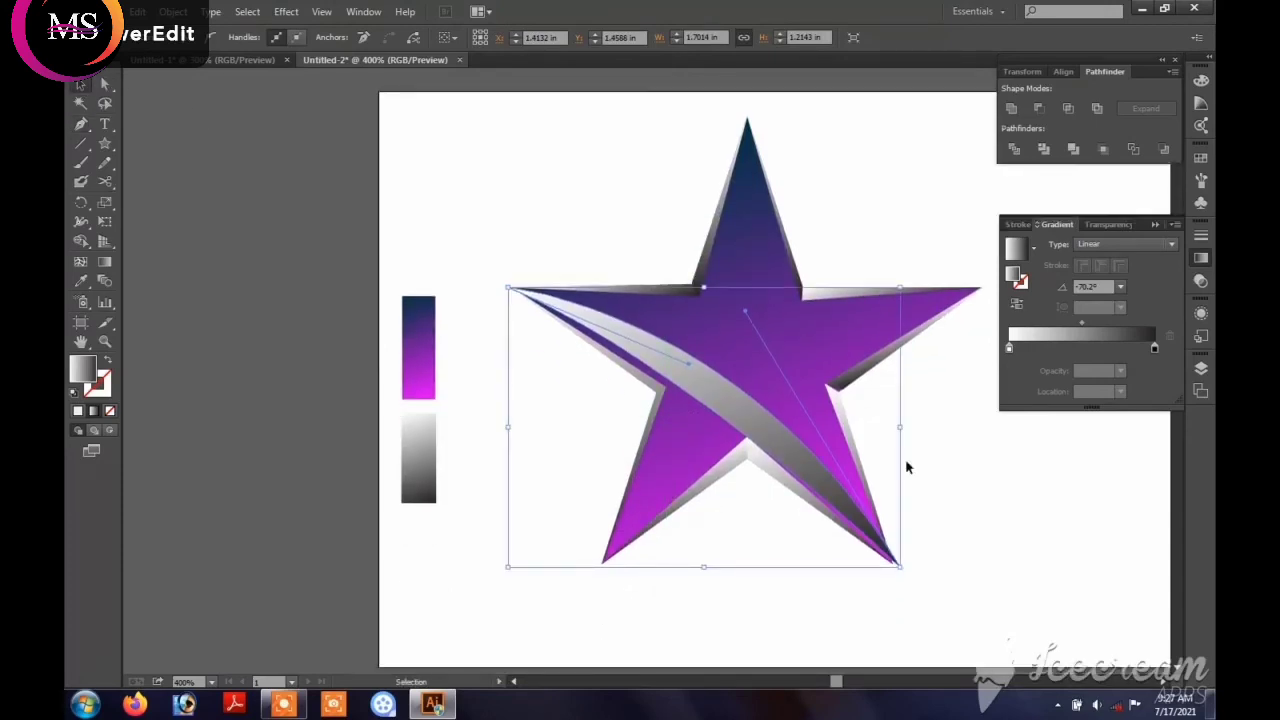
{"action": "left_click", "coordinate": [880, 497]}
{"action": "scroll", "coordinate": [769, 339], "scroll_direction": "down", "scroll_amount": 2}
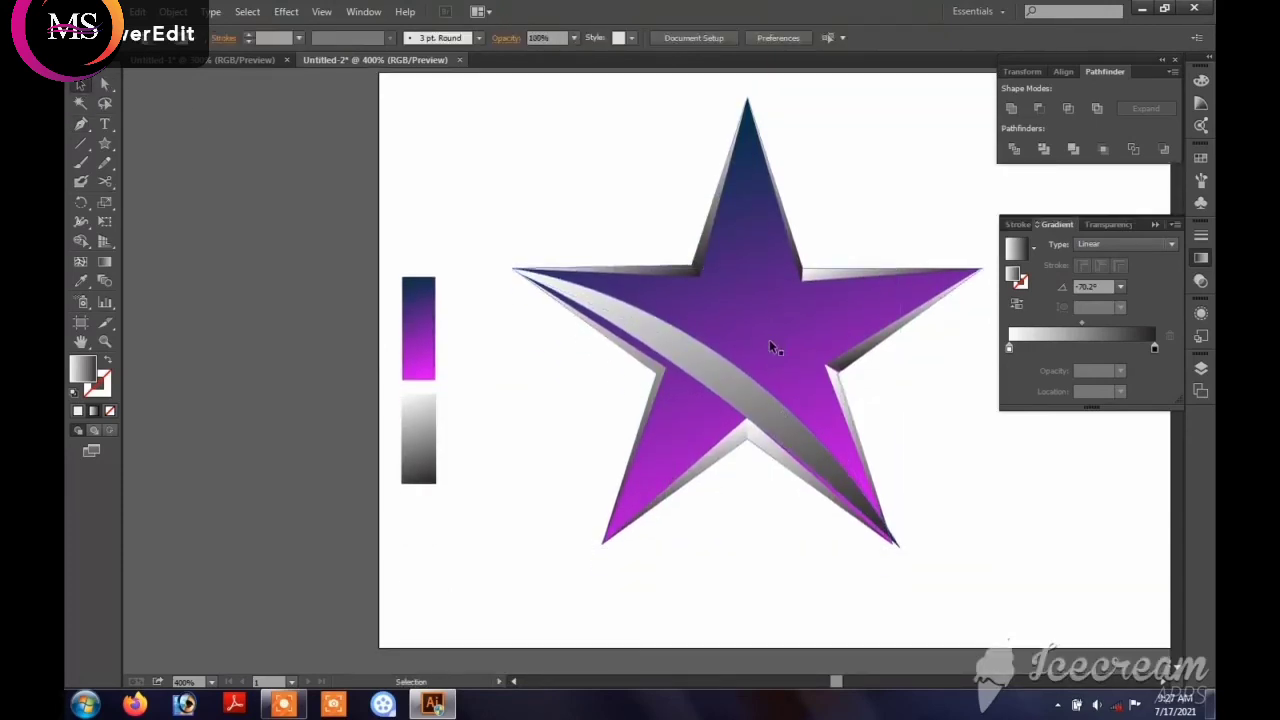
Step: Shift the curved band slightly left so its lower-right end meets the star's lower-right tip
{"action": "left_click", "coordinate": [781, 421]}
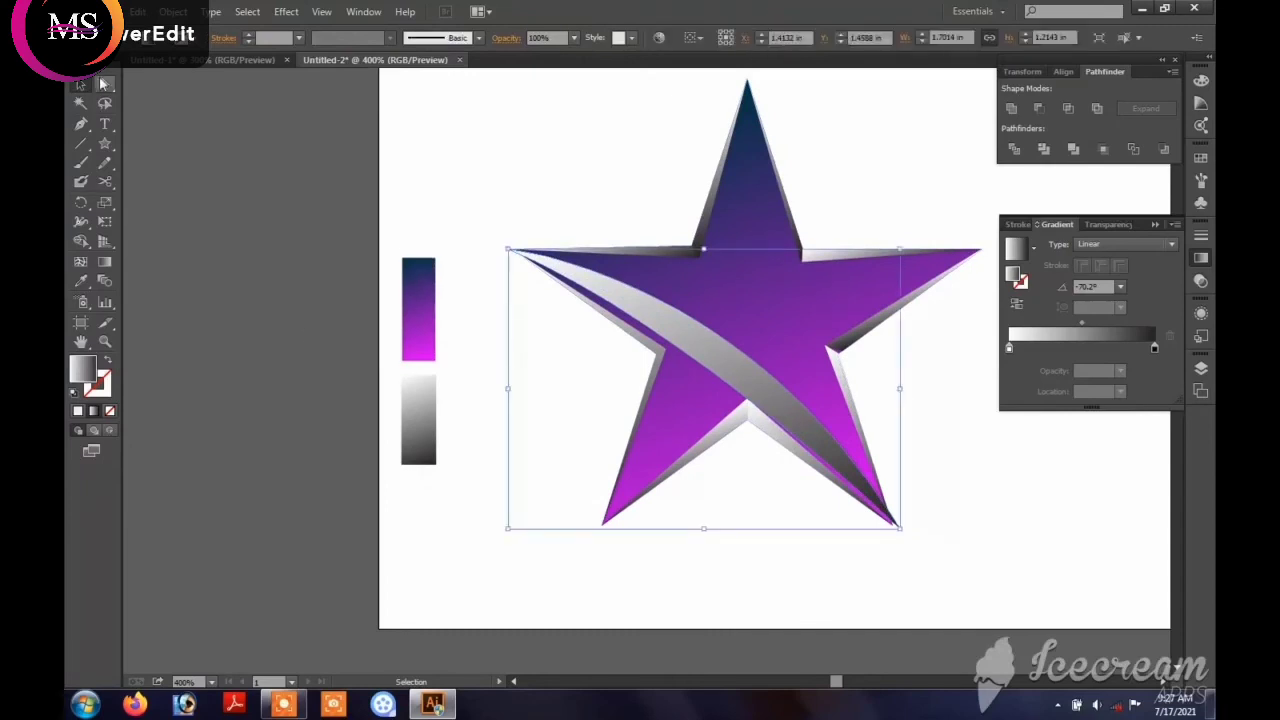
{"action": "left_click", "coordinate": [105, 85]}
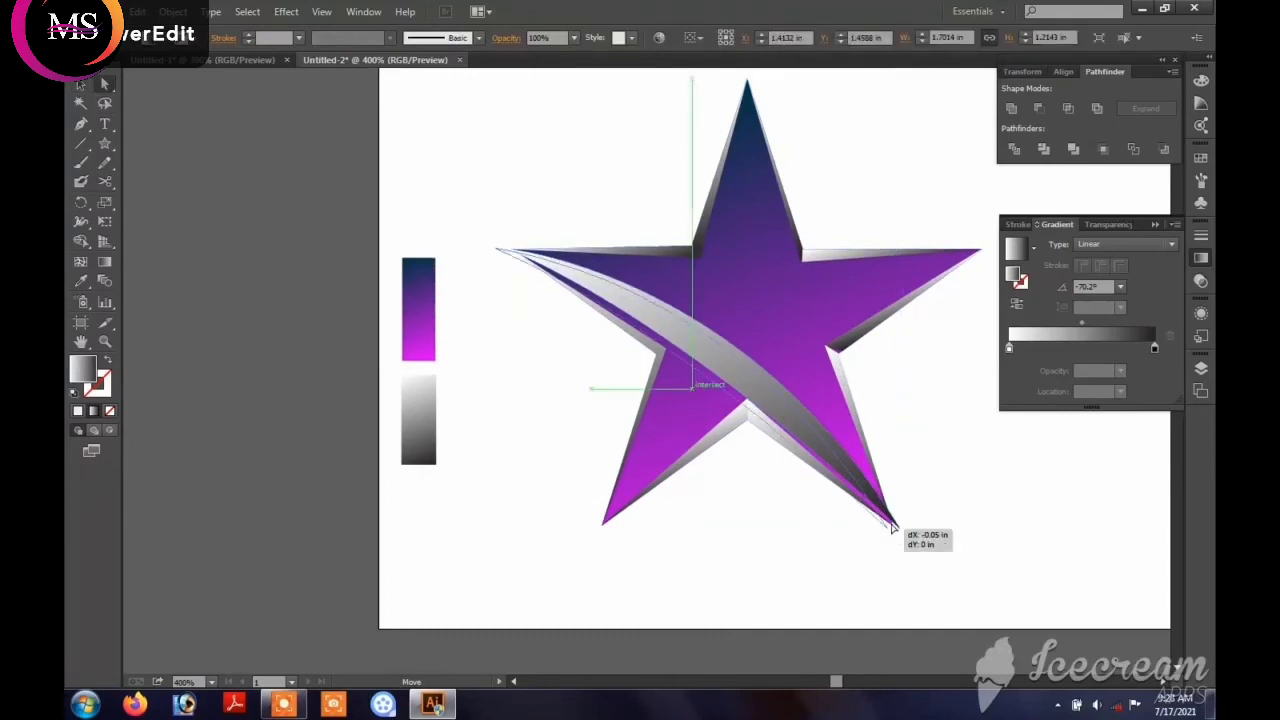
{"action": "left_click", "coordinate": [892, 526]}
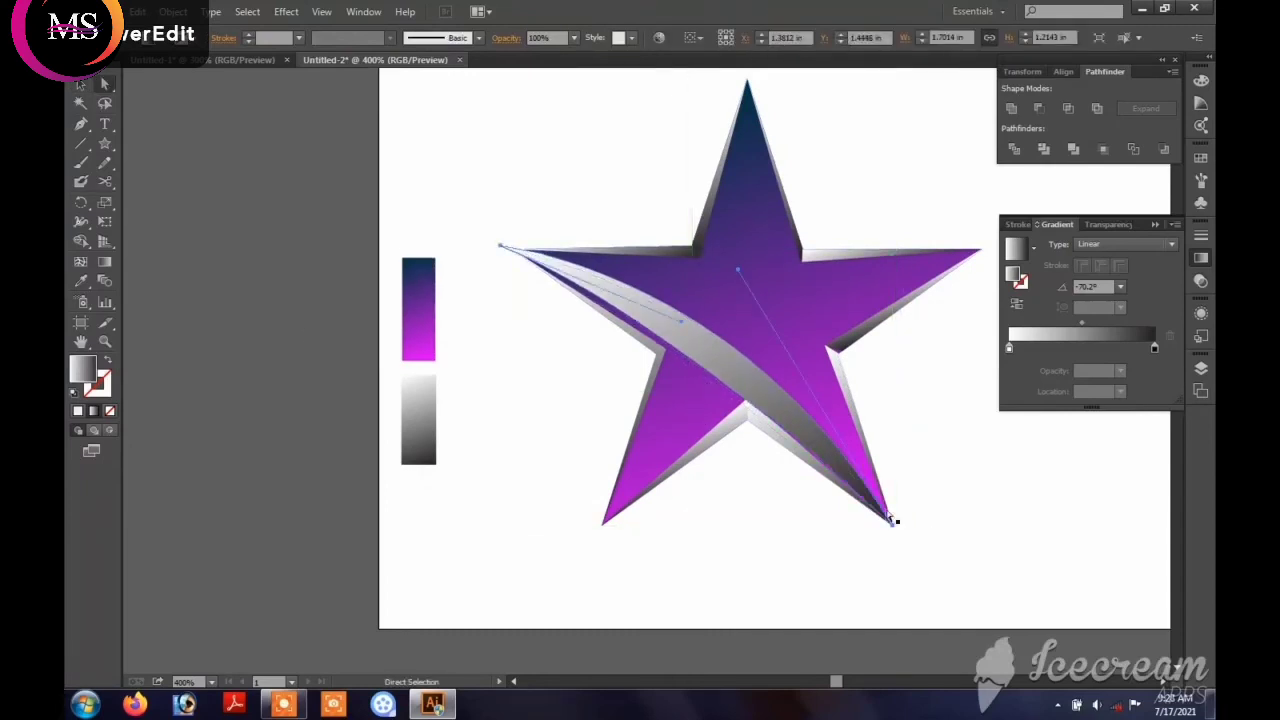
{"action": "key", "text": "Left"}
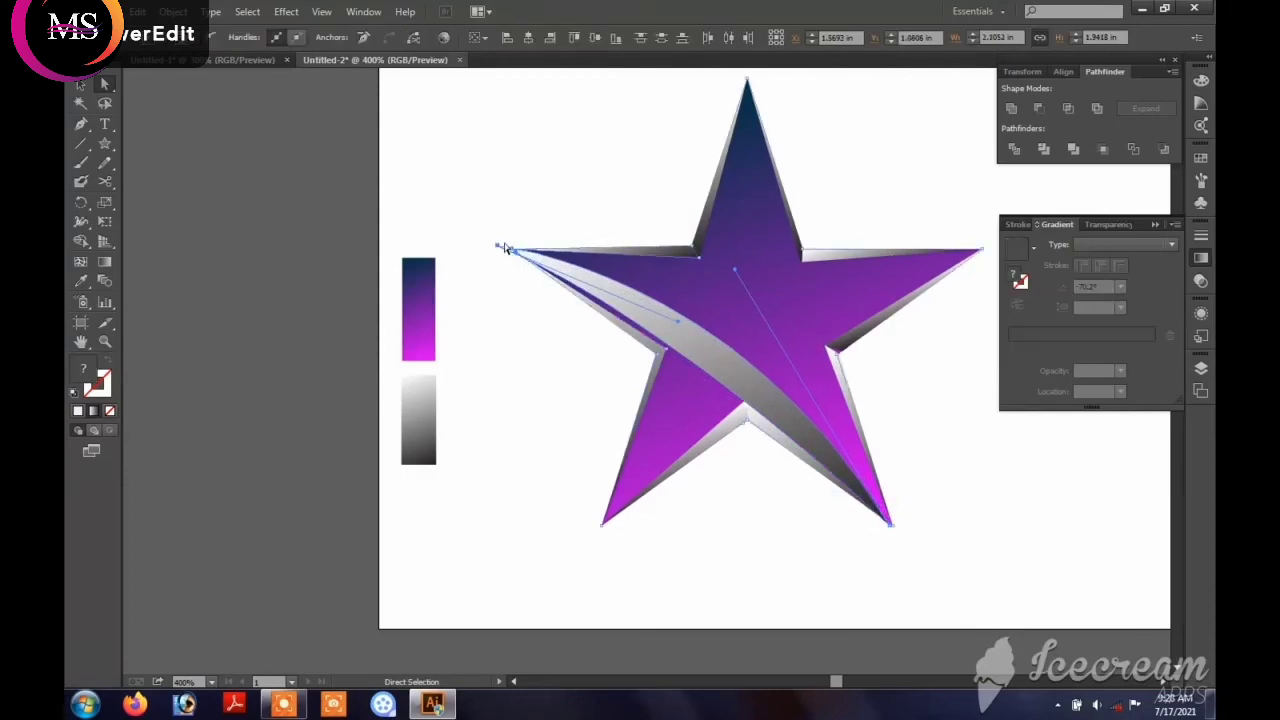
Step: Move the curved band's left end anchor onto the tip of the star's left arm, and deselect the band
{"action": "left_click_drag", "start_coordinate": [497, 246], "coordinate": [531, 257]}
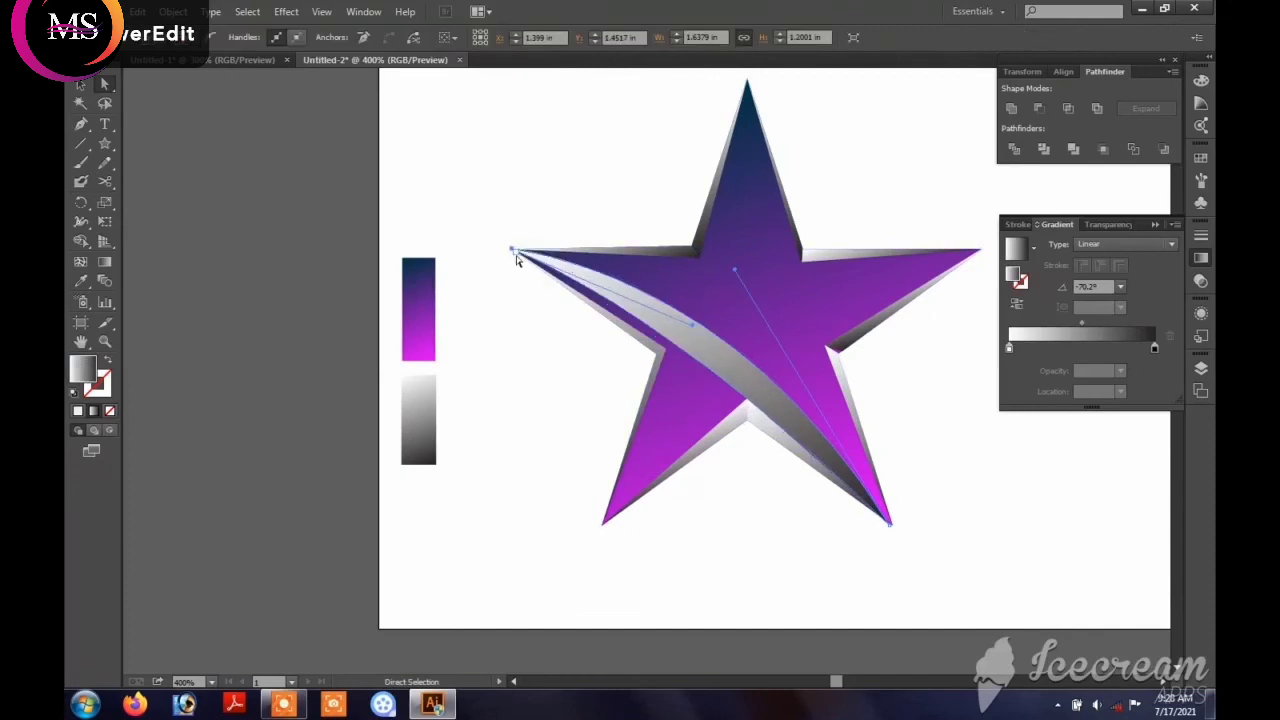
{"action": "left_click_drag", "start_coordinate": [517, 258], "coordinate": [510, 254]}
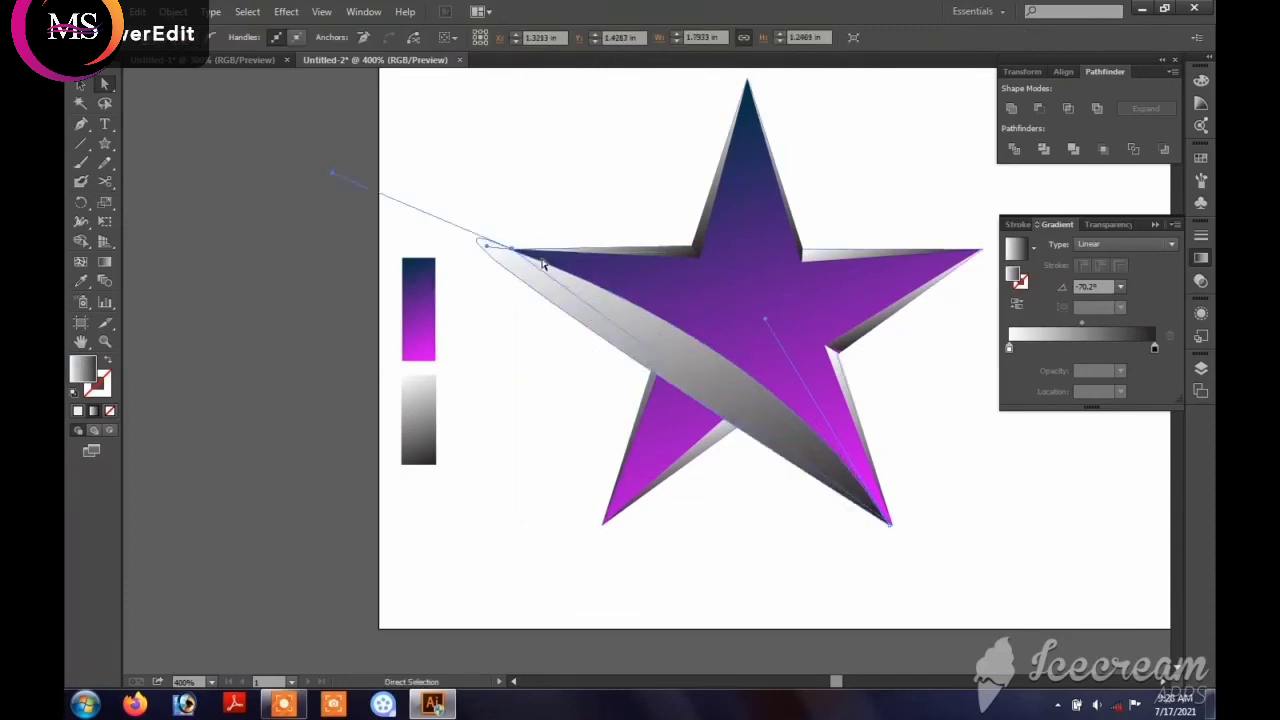
{"action": "key", "text": "ctrl+z"}
{"action": "left_click", "coordinate": [82, 84]}
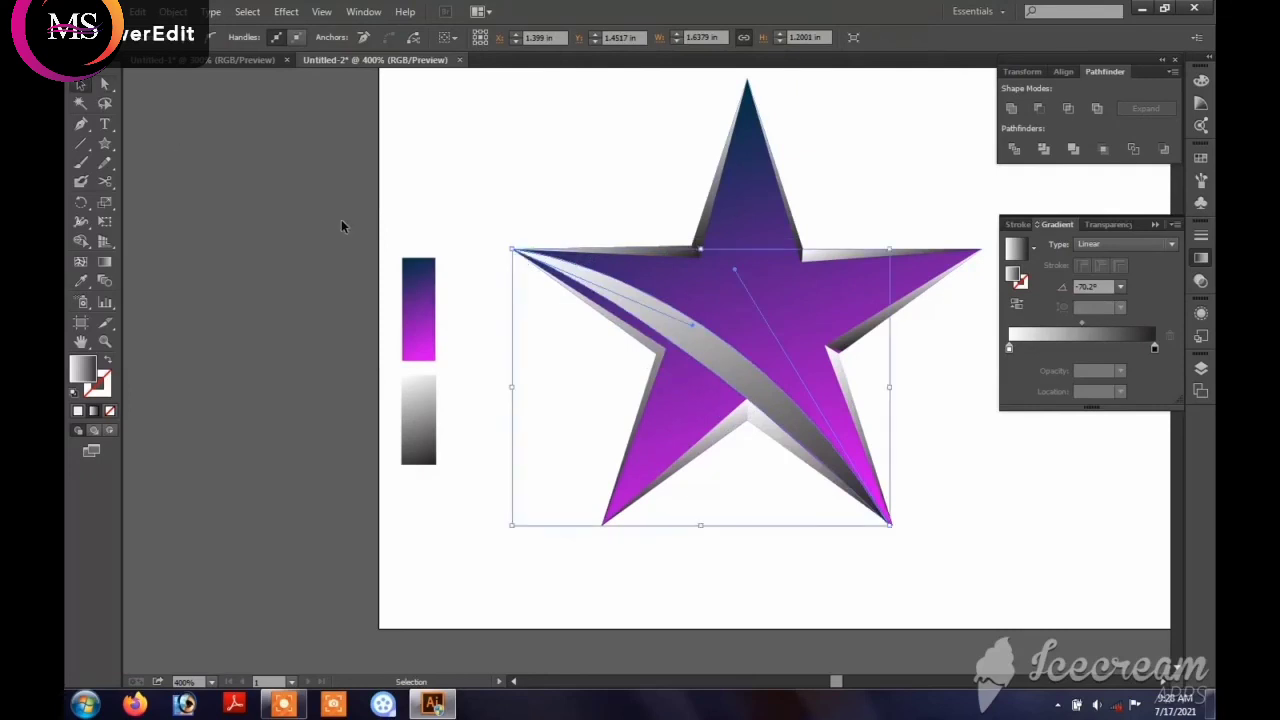
{"action": "left_click", "coordinate": [343, 223]}
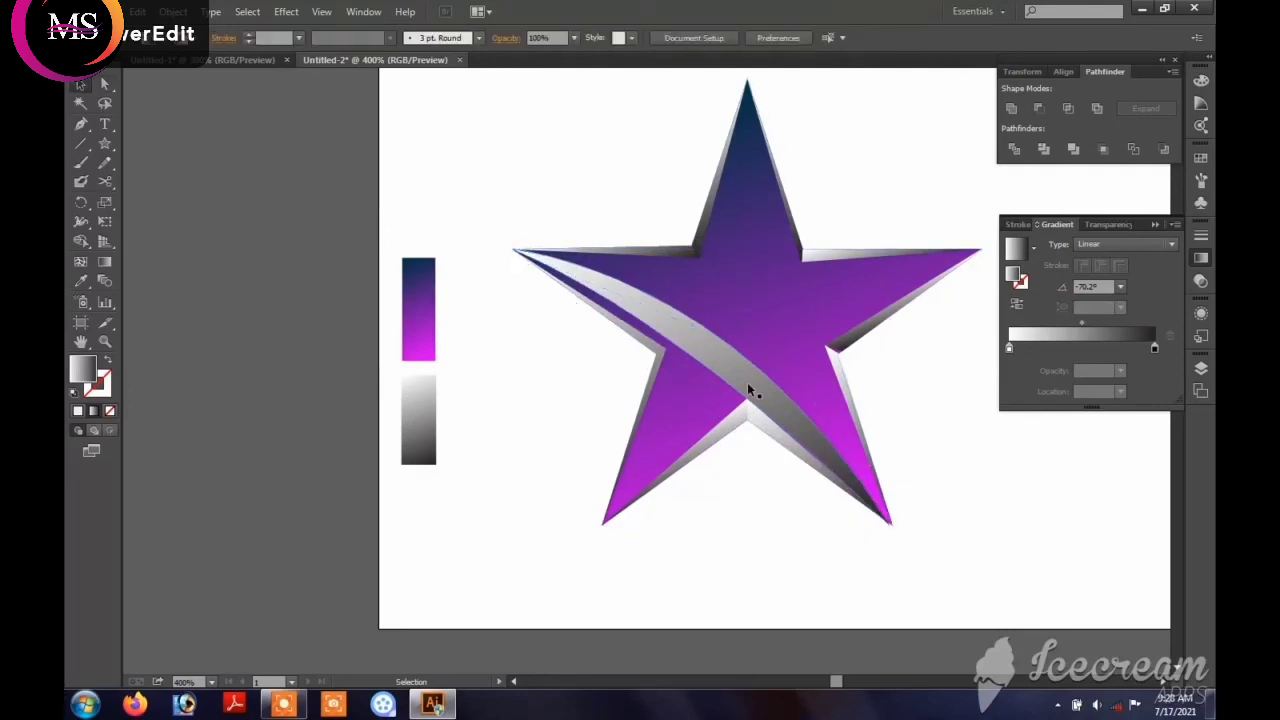
Step: Redirect the curved band's linear gradient to about -16.1°, keeping its left half white and darkening it toward the lower-right tip
{"action": "left_click", "coordinate": [747, 383]}
{"action": "left_click", "coordinate": [106, 262]}
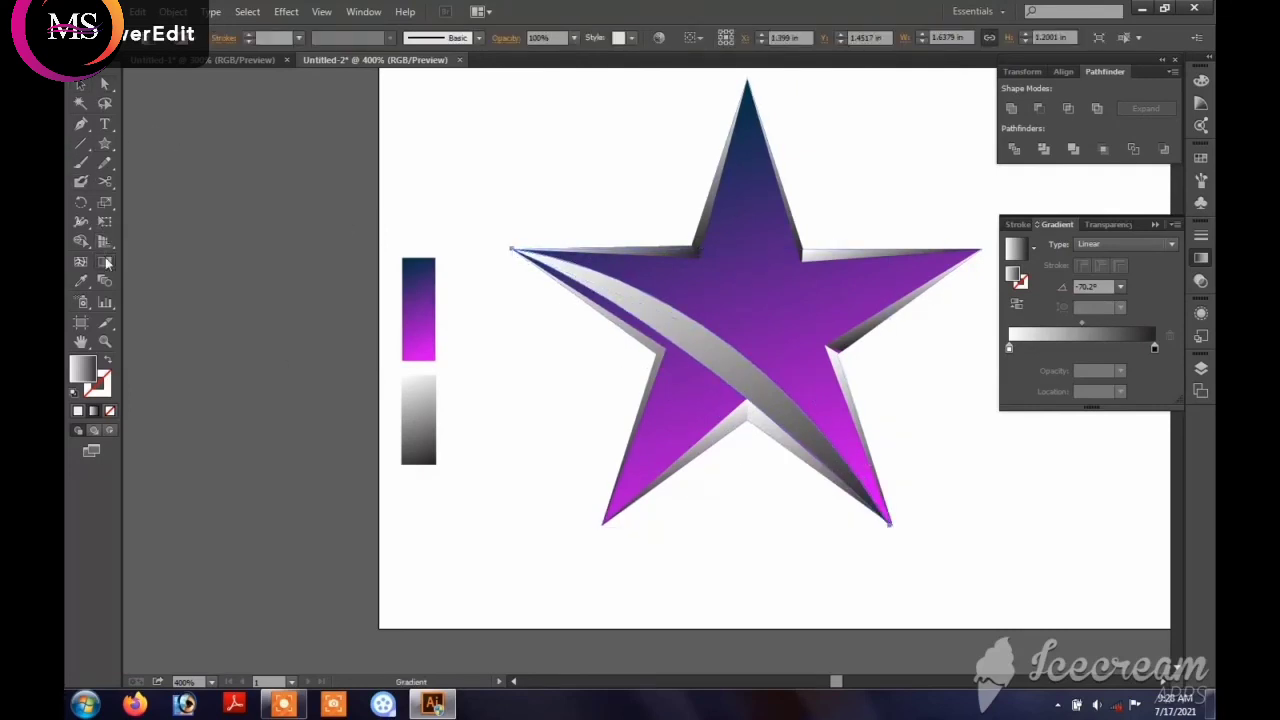
{"action": "left_click_drag", "start_coordinate": [587, 222], "coordinate": [692, 329]}
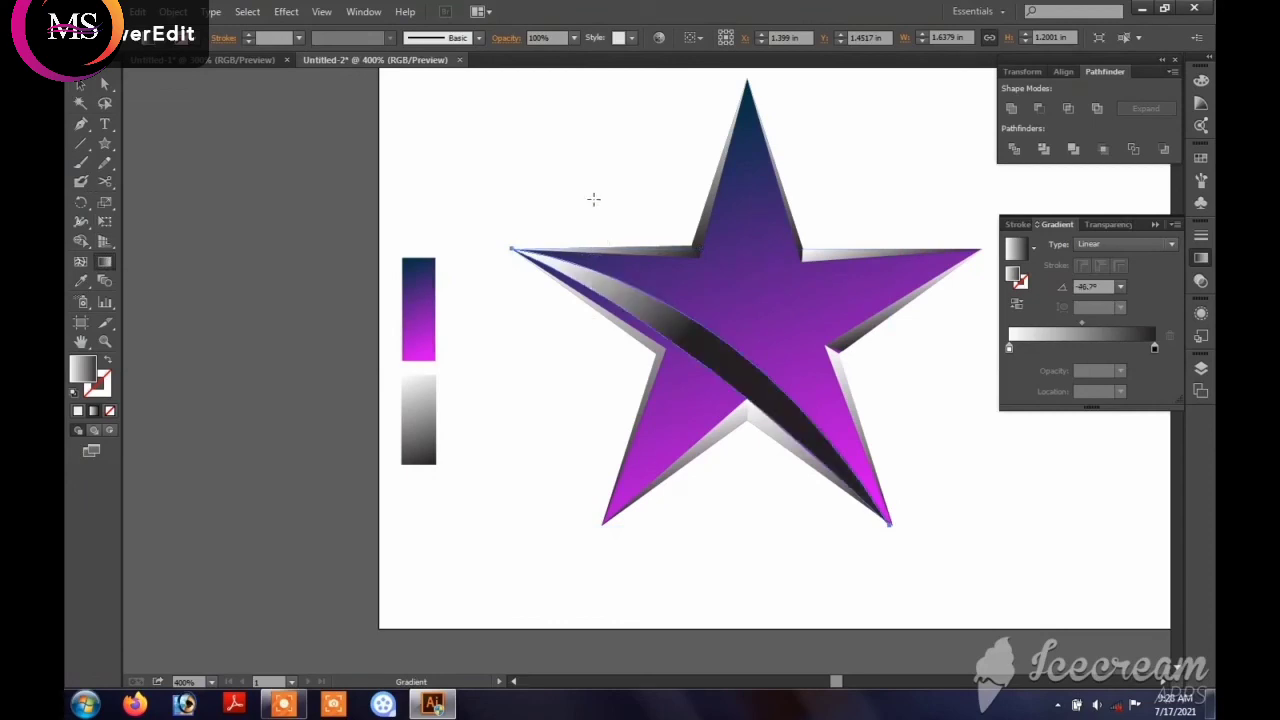
{"action": "left_click_drag", "start_coordinate": [593, 199], "coordinate": [865, 436]}
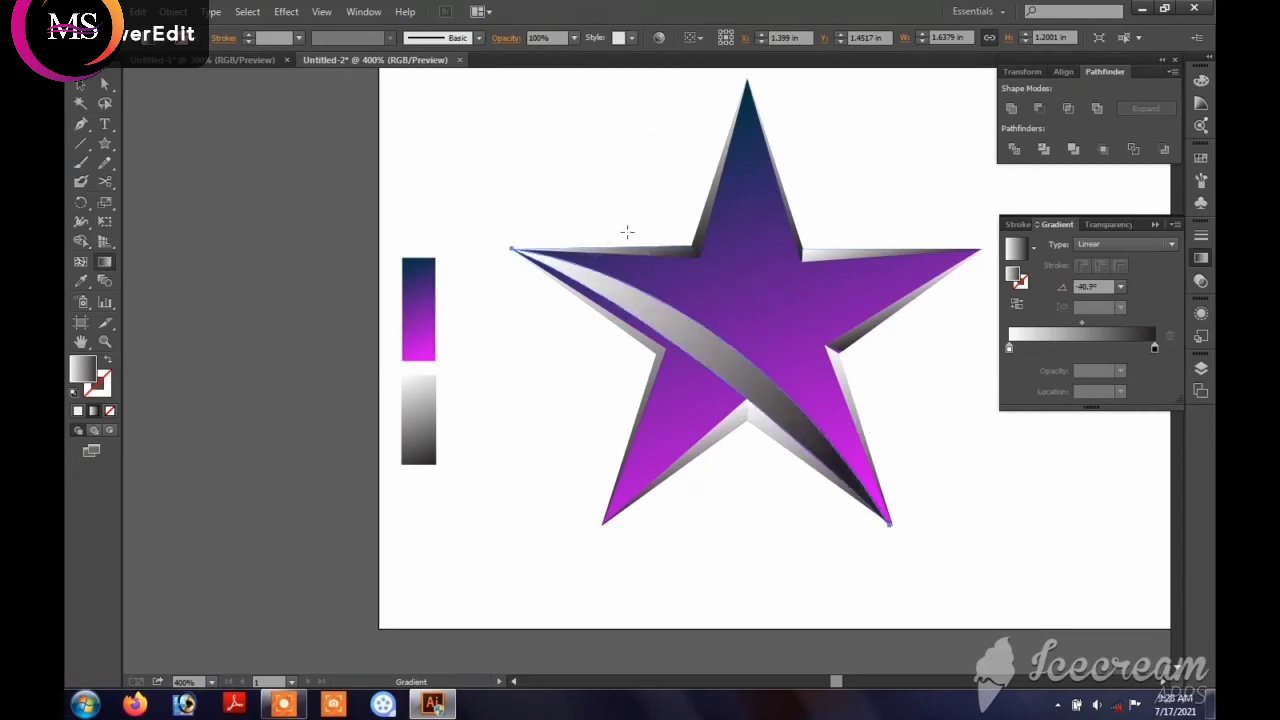
{"action": "left_click_drag", "start_coordinate": [627, 232], "coordinate": [898, 538]}
{"action": "left_click_drag", "start_coordinate": [842, 213], "coordinate": [701, 222]}
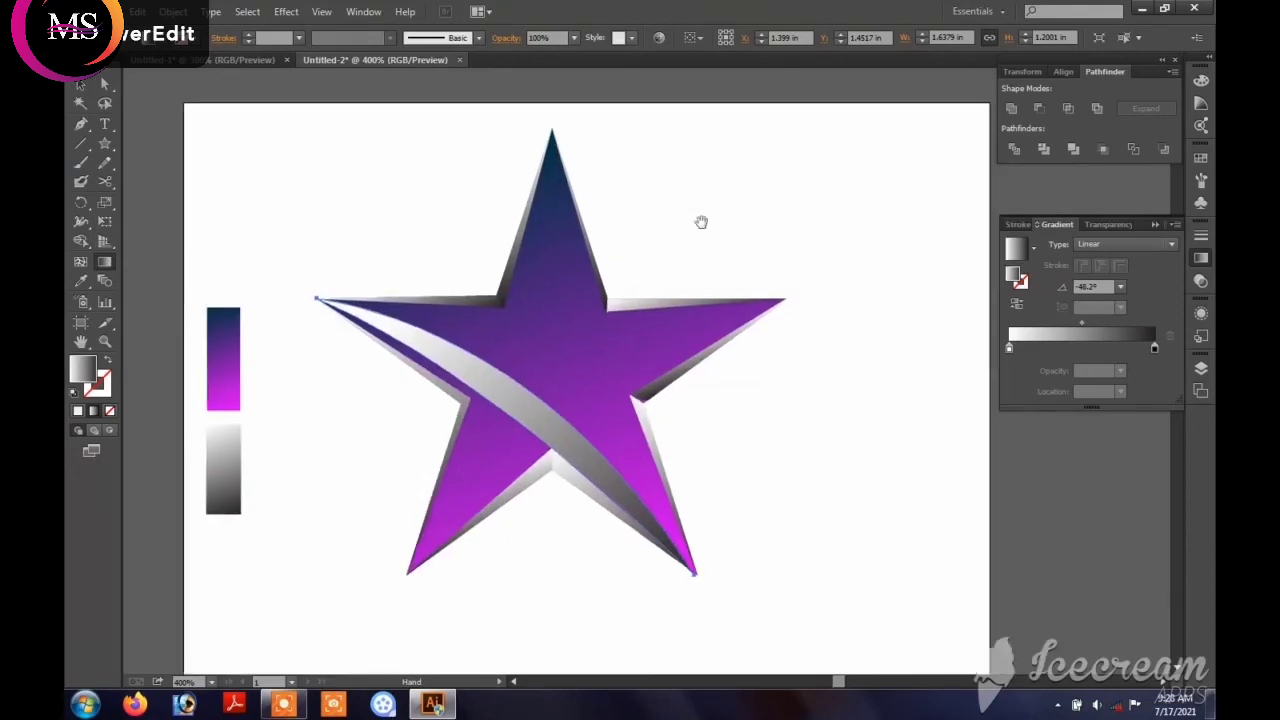
{"action": "left_click_drag", "start_coordinate": [414, 291], "coordinate": [613, 492]}
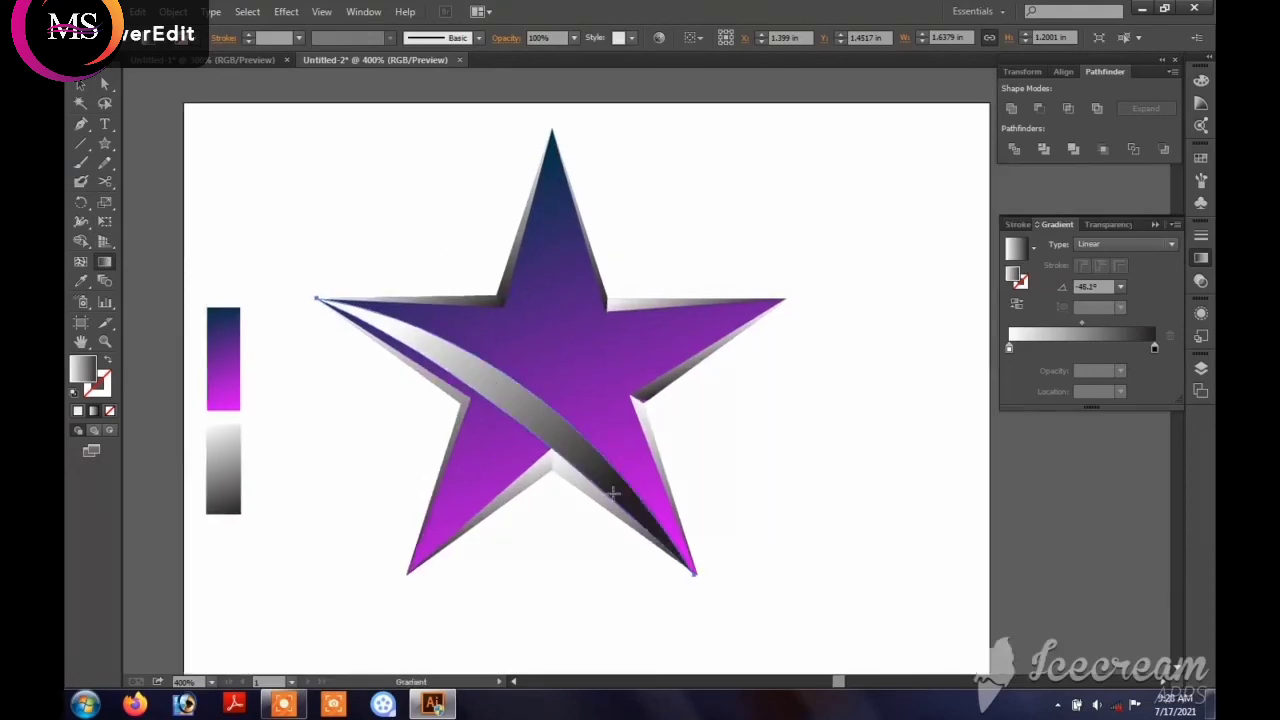
{"action": "left_click_drag", "start_coordinate": [560, 425], "coordinate": [690, 568]}
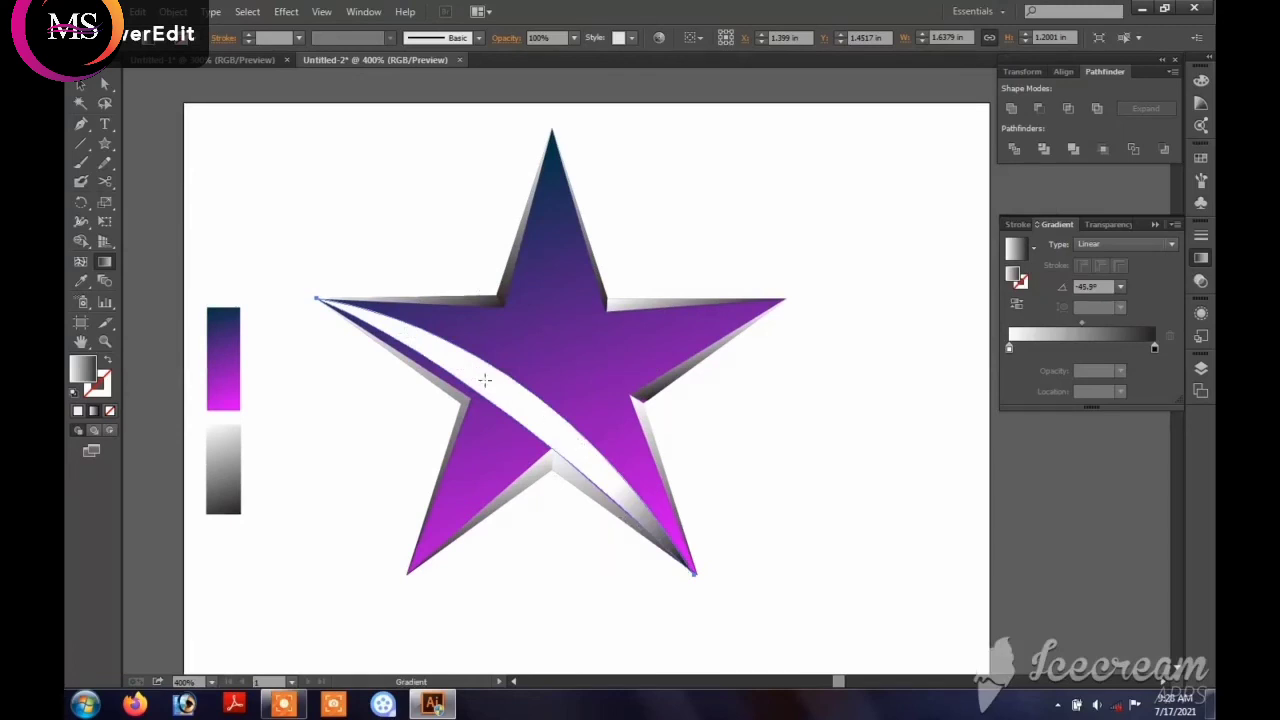
{"action": "left_click_drag", "start_coordinate": [484, 380], "coordinate": [608, 481]}
{"action": "left_click_drag", "start_coordinate": [544, 432], "coordinate": [676, 558]}
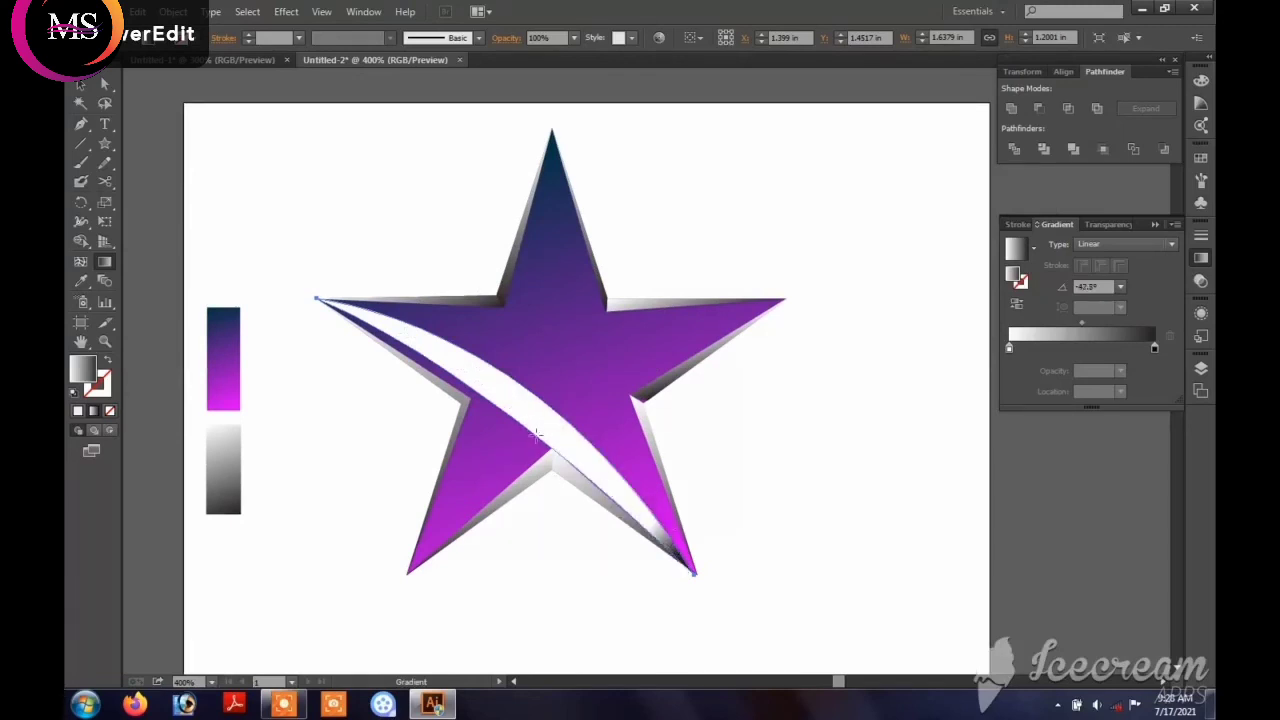
{"action": "left_click_drag", "start_coordinate": [635, 512], "coordinate": [672, 558]}
{"action": "left_click_drag", "start_coordinate": [672, 558], "coordinate": [702, 568]}
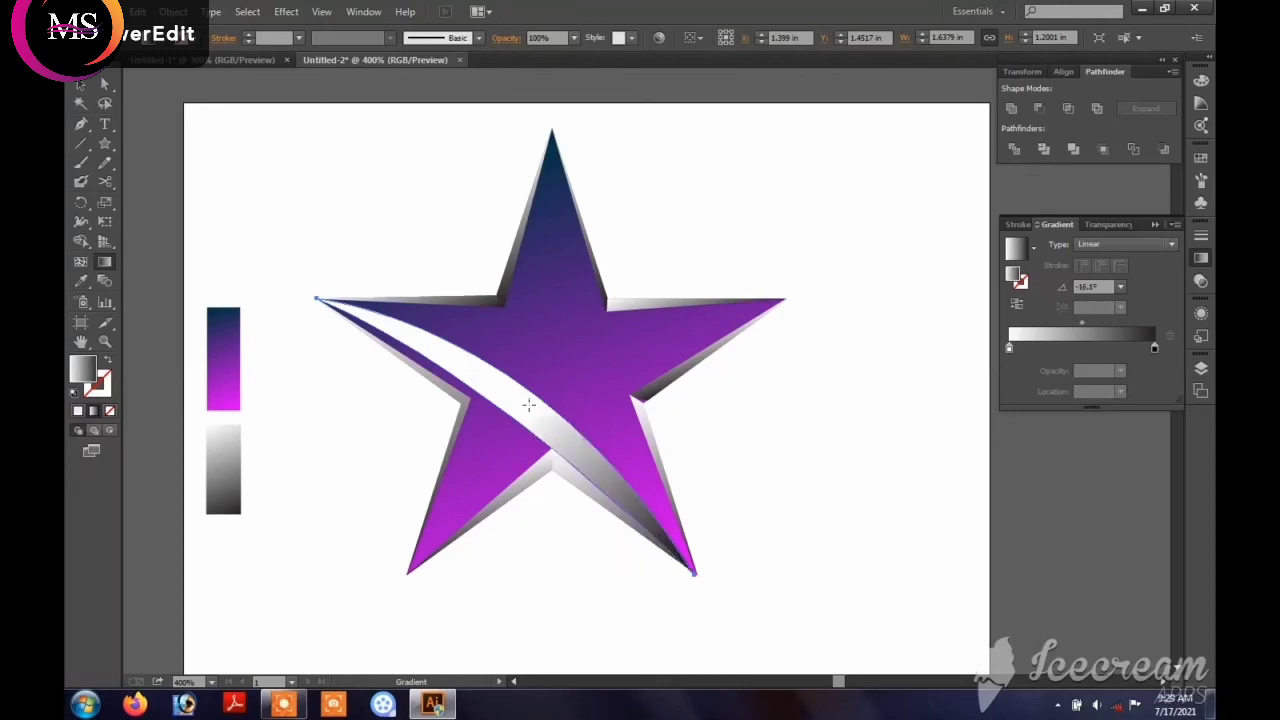
{"action": "left_click", "coordinate": [76, 84]}
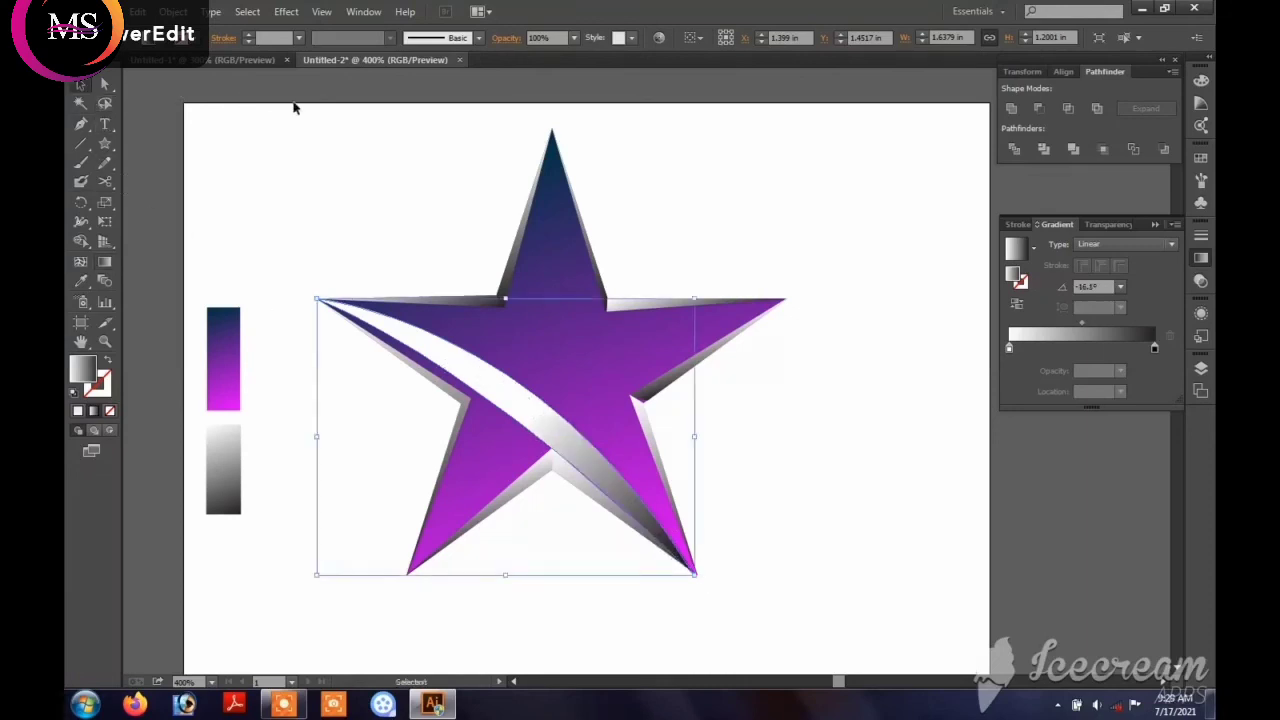
{"action": "left_click", "coordinate": [338, 197]}
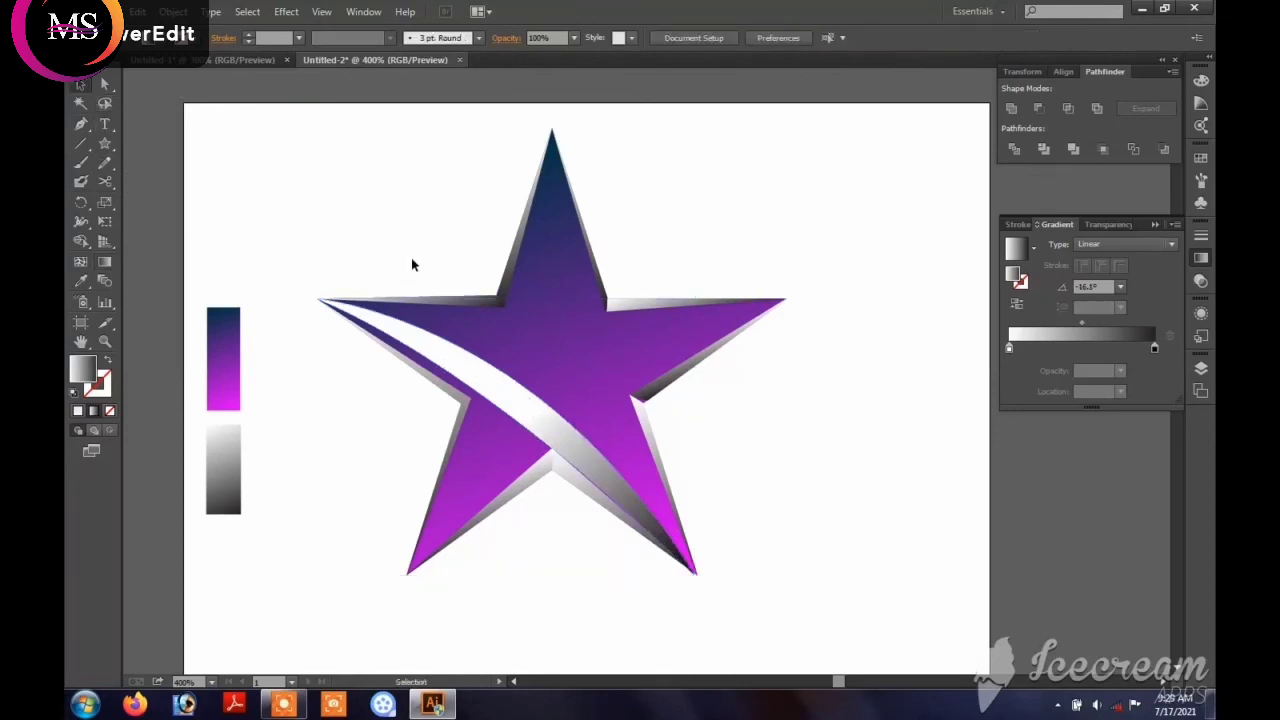
{"action": "left_click", "coordinate": [561, 484]}
{"action": "left_click", "coordinate": [643, 255]}
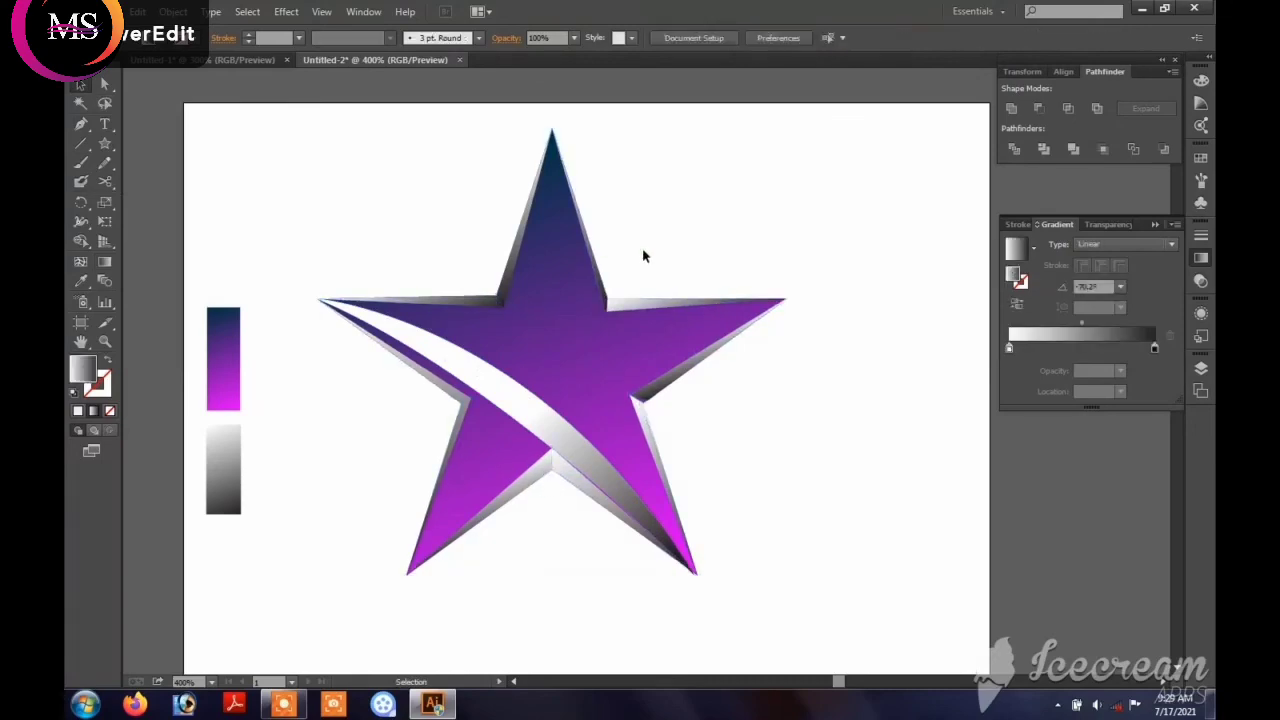